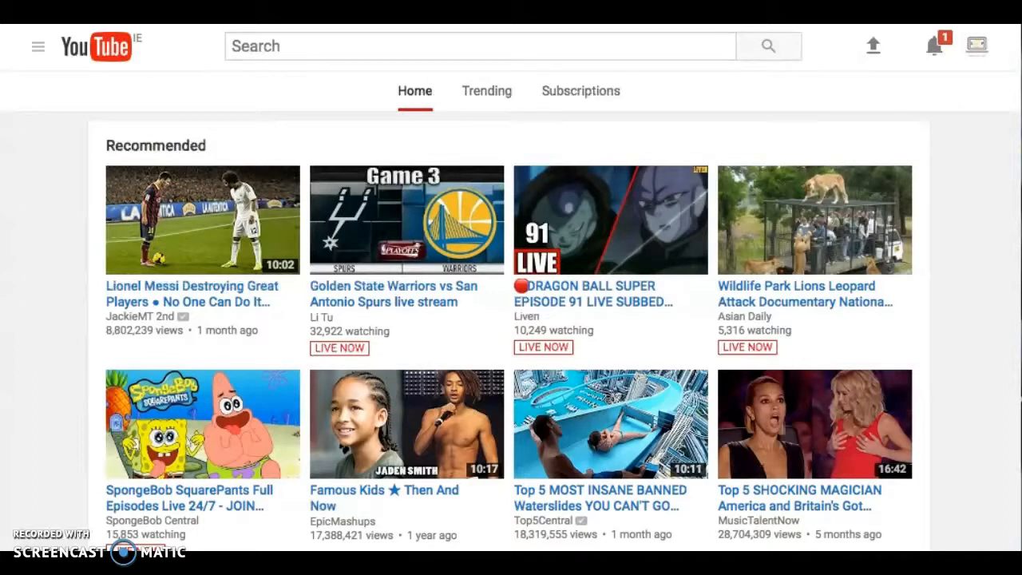
- Open the channel's Advanced settings in Creator Studio and go through its account, advertisement and AdWords linking sections
{"action": "left_click", "coordinate": [980, 51]}
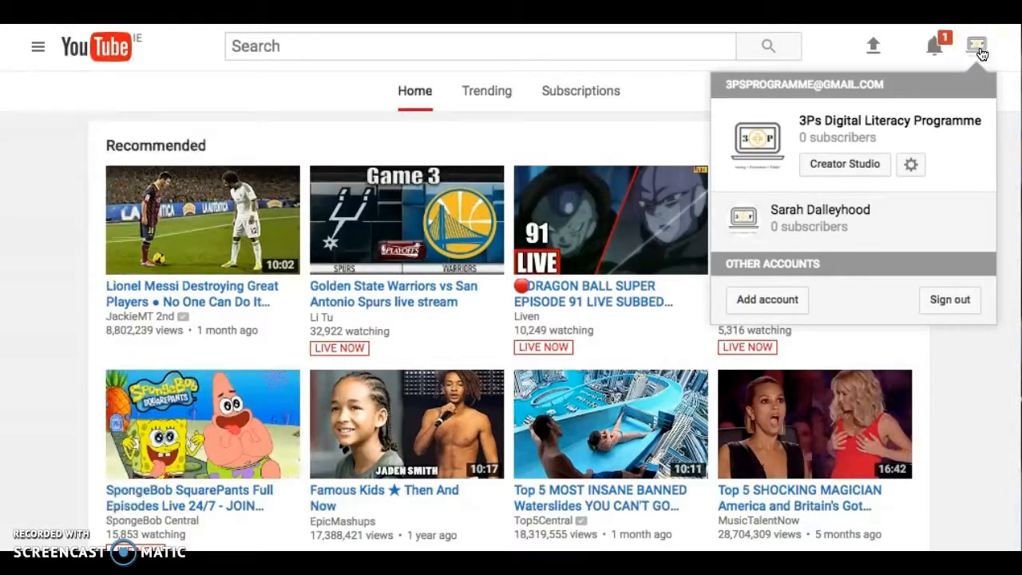
{"action": "left_click", "coordinate": [833, 174]}
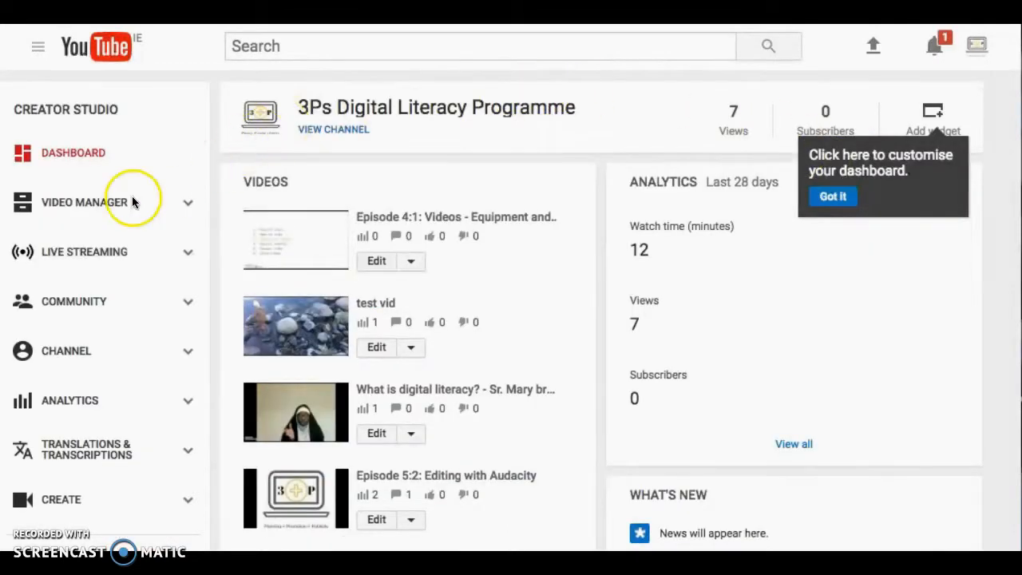
{"action": "scroll", "coordinate": [133, 202], "scroll_direction": "down", "scroll_amount": 2}
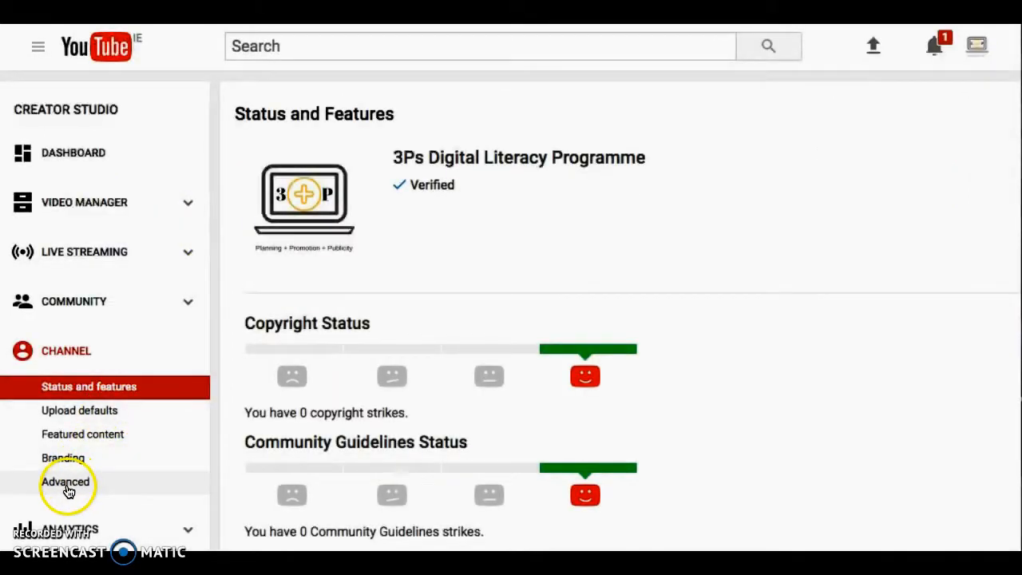
{"action": "left_click", "coordinate": [67, 485]}
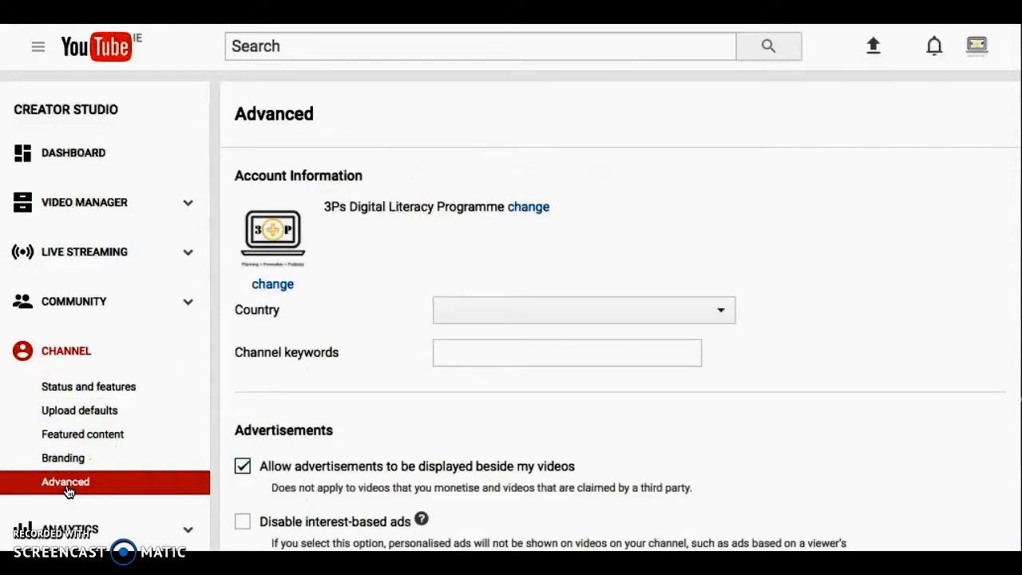
{"action": "scroll", "coordinate": [365, 389], "scroll_direction": "down", "scroll_amount": 3}
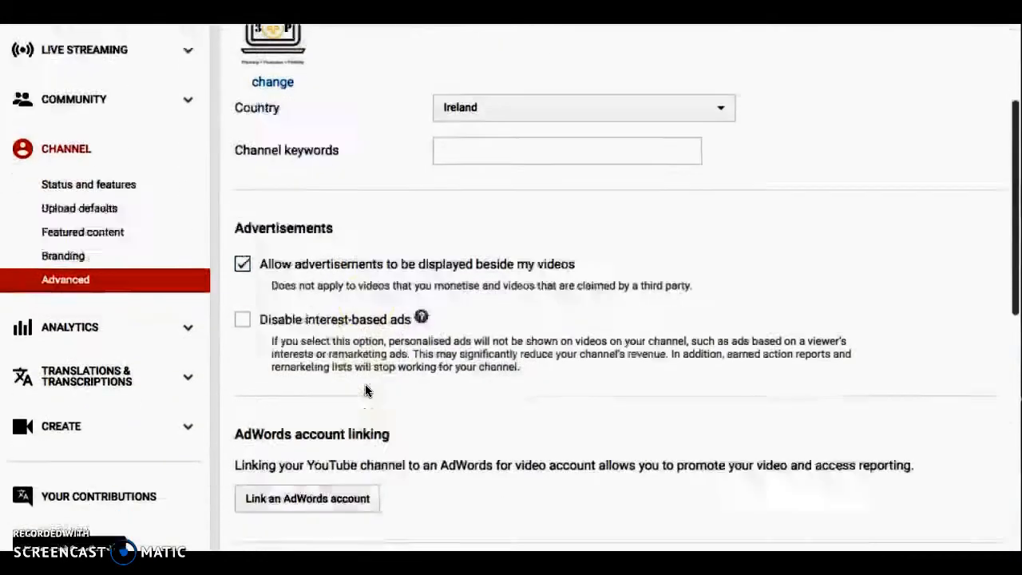
{"action": "scroll", "coordinate": [365, 389], "scroll_direction": "down", "scroll_amount": 2}
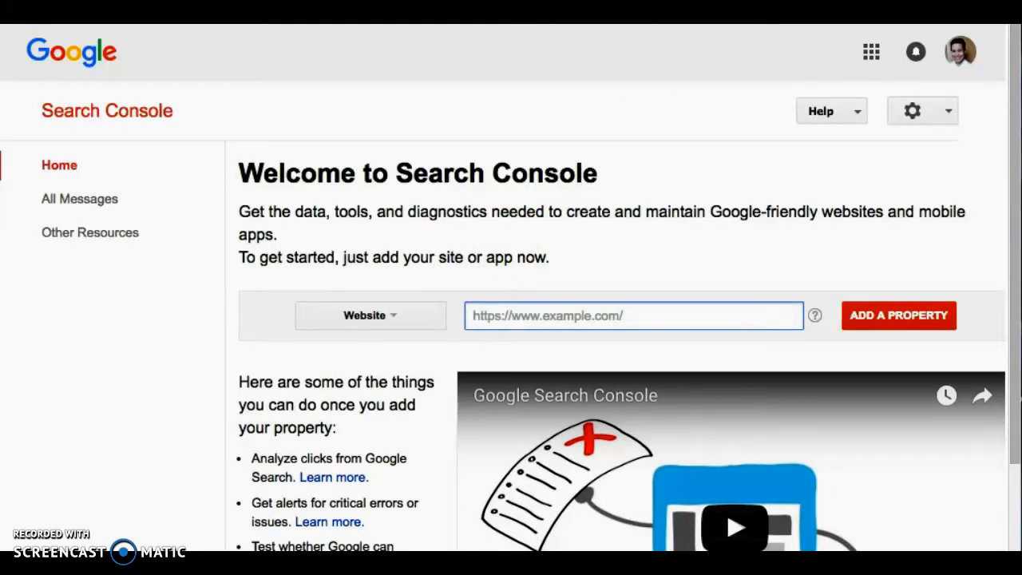
- Switch to Google Search Console and add the three-ps Wix site's address as a website property
{"action": "left_click", "coordinate": [478, 318]}
{"action": "type", "text": "https://sarahdhood.wixsite.com/three-ps"}
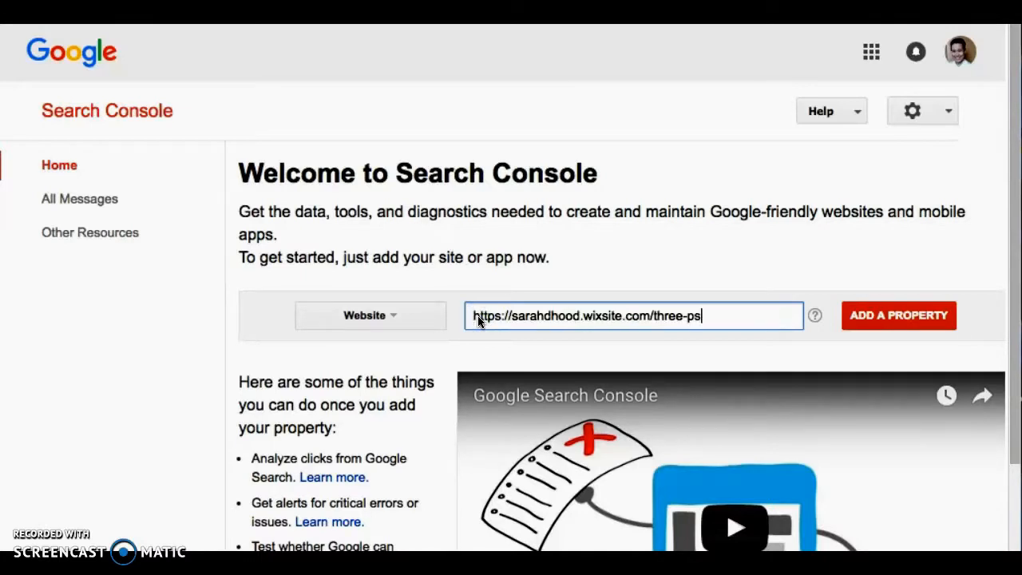
{"action": "left_click", "coordinate": [877, 324]}
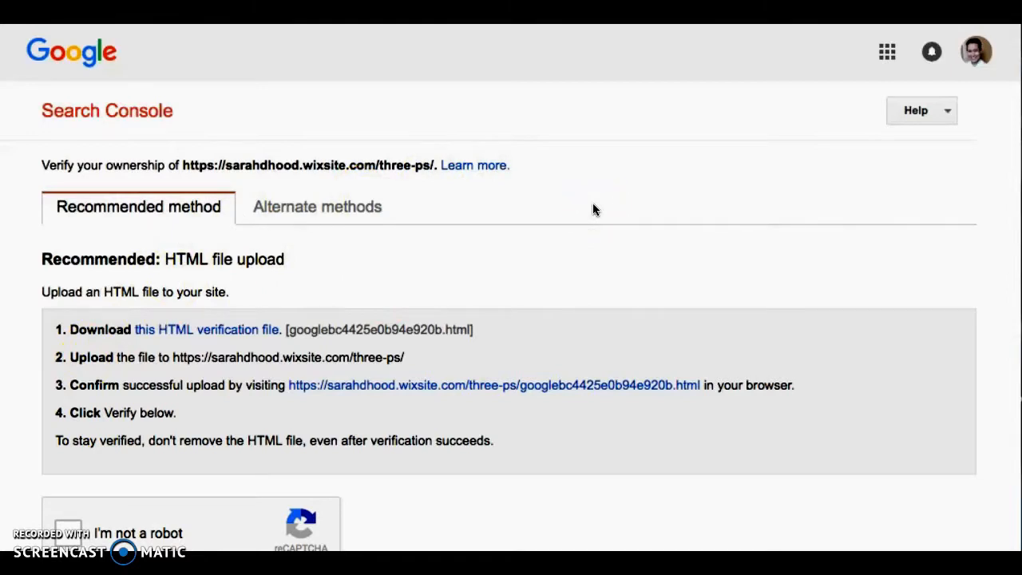
- Choose the HTML tag as the alternate verification method and select the whole meta tag for copying
{"action": "left_click", "coordinate": [276, 209]}
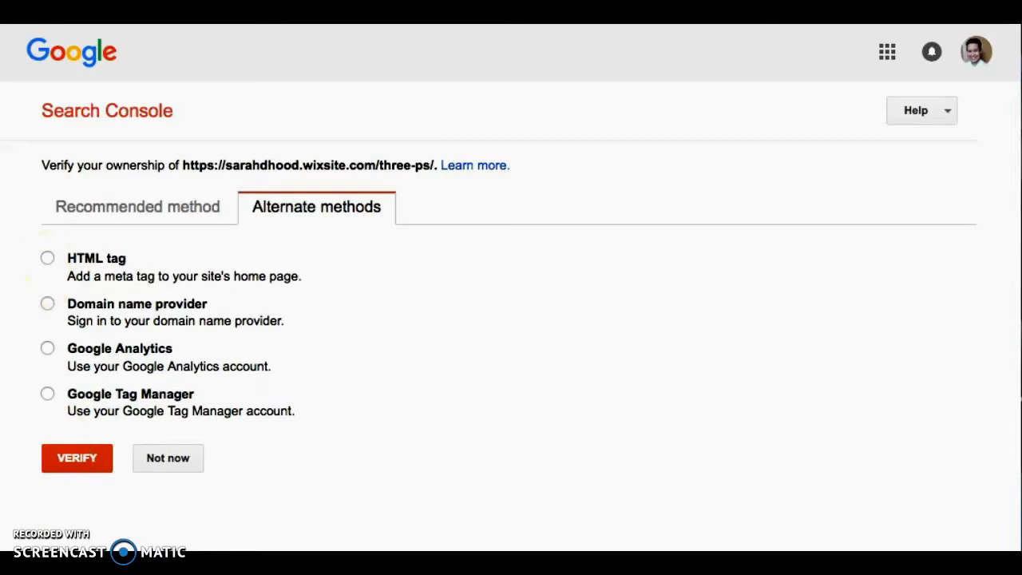
{"action": "left_click", "coordinate": [47, 257]}
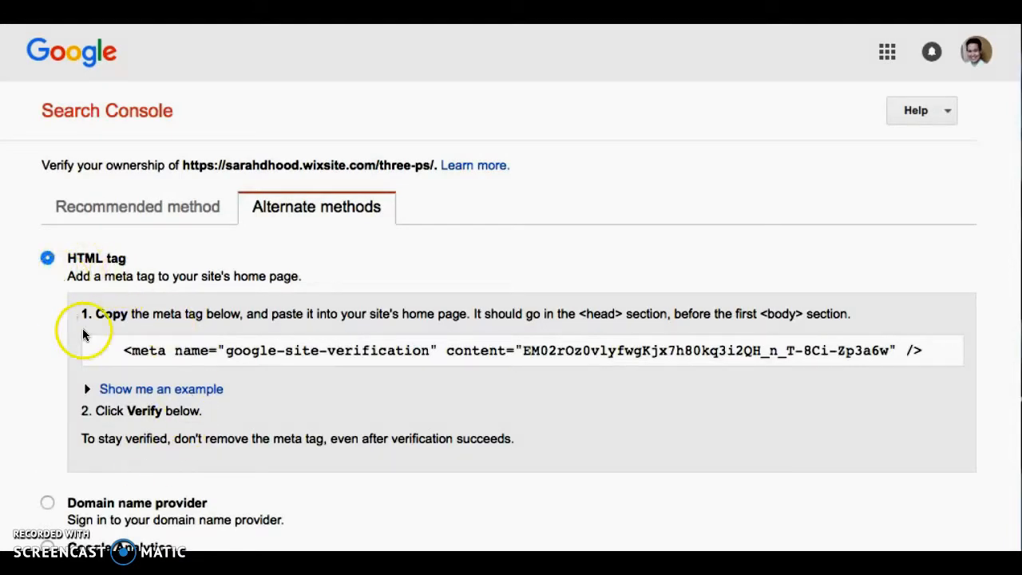
{"action": "left_click", "coordinate": [124, 352]}
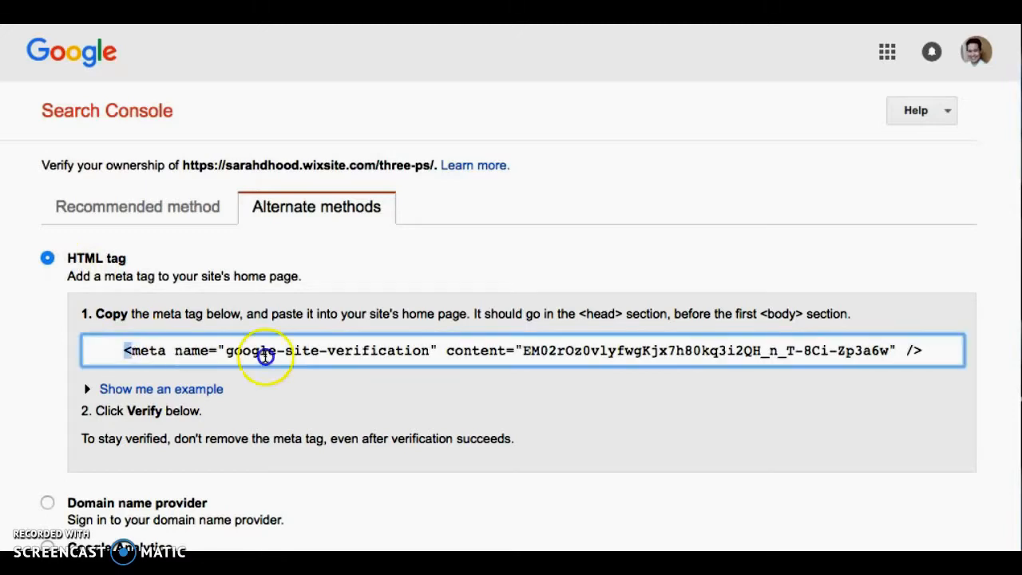
{"action": "left_click", "coordinate": [265, 357]}
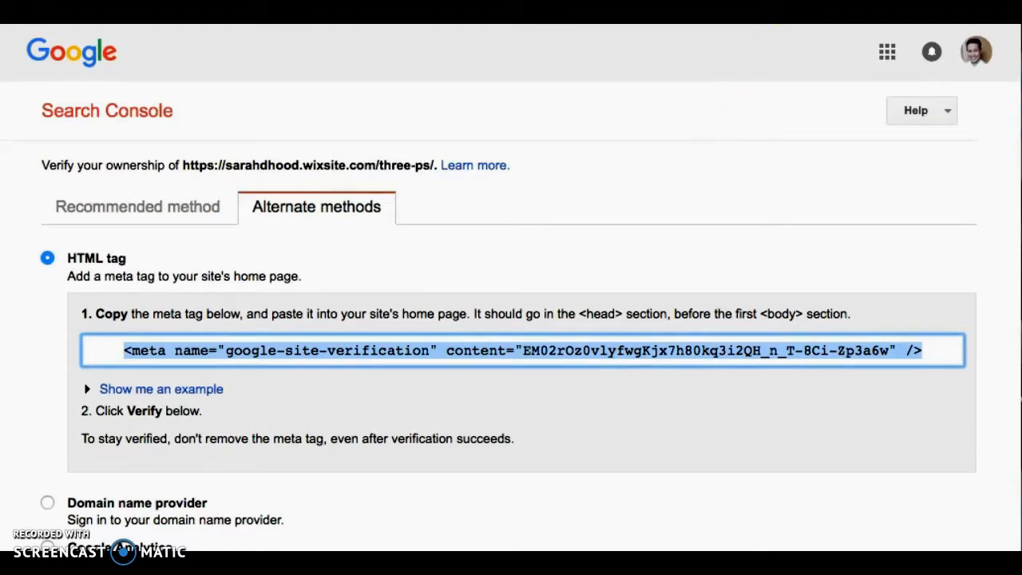
- Switch to Wix, open the three-ps site for editing, and publish it
{"action": "key", "text": "ctrl+shift+Tab"}
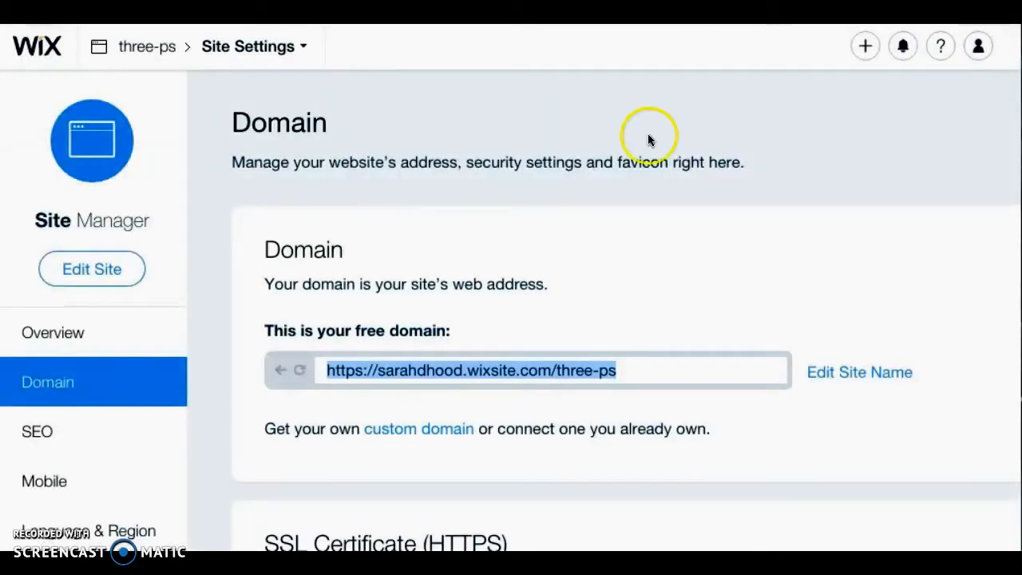
{"action": "left_click", "coordinate": [78, 273]}
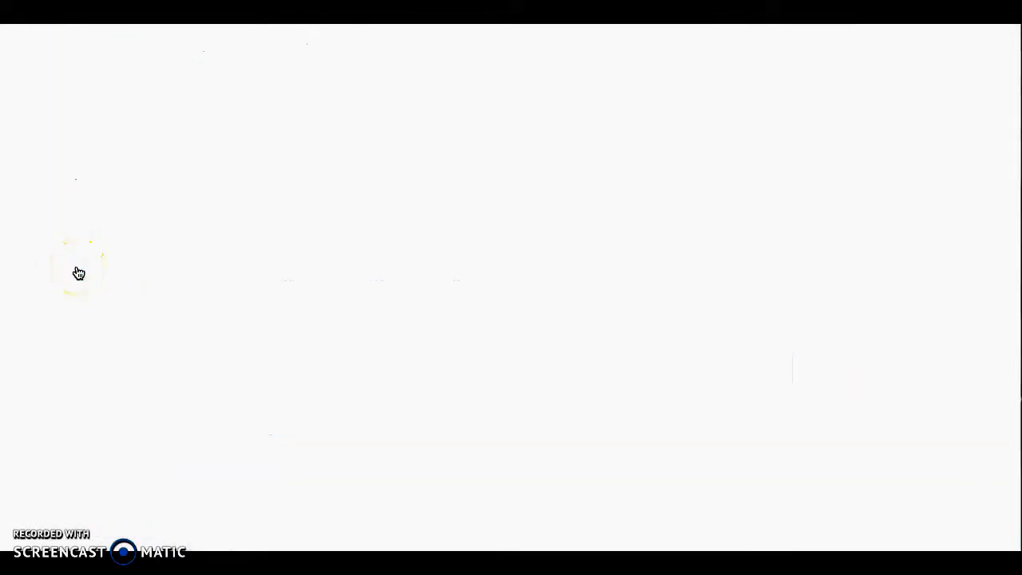
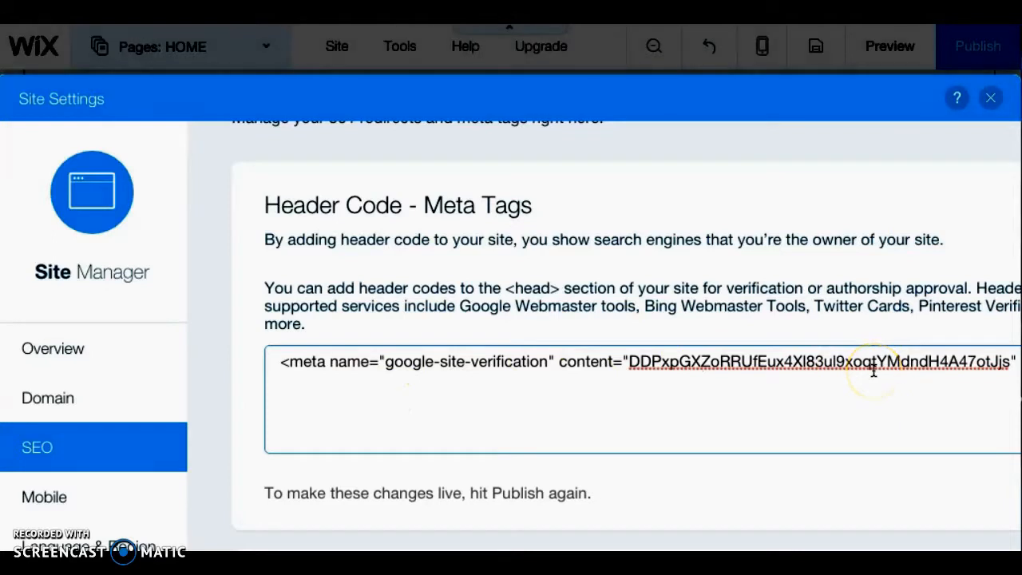
{"action": "left_click", "coordinate": [992, 99]}
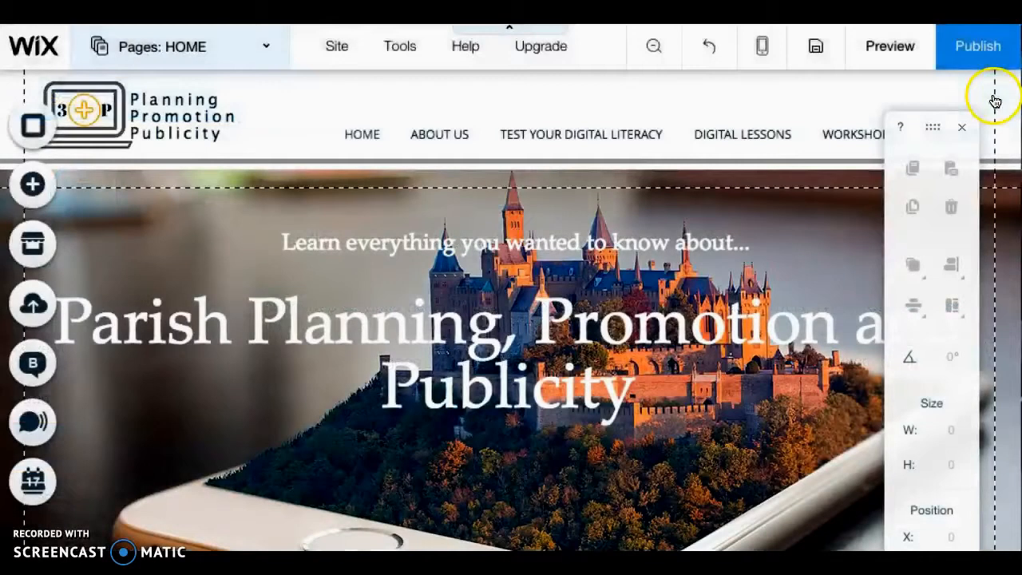
{"action": "left_click", "coordinate": [975, 50]}
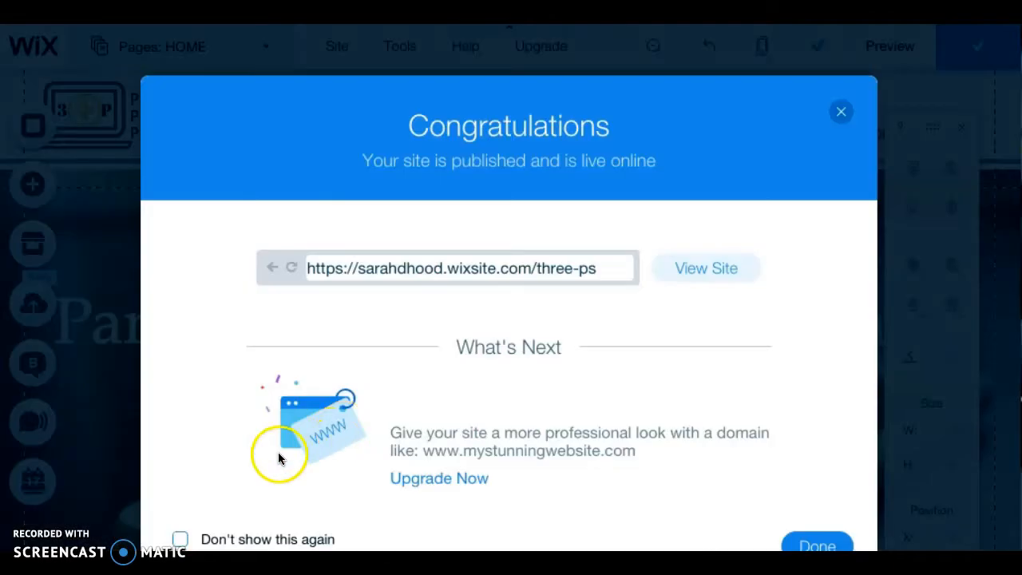
{"action": "left_click", "coordinate": [822, 542]}
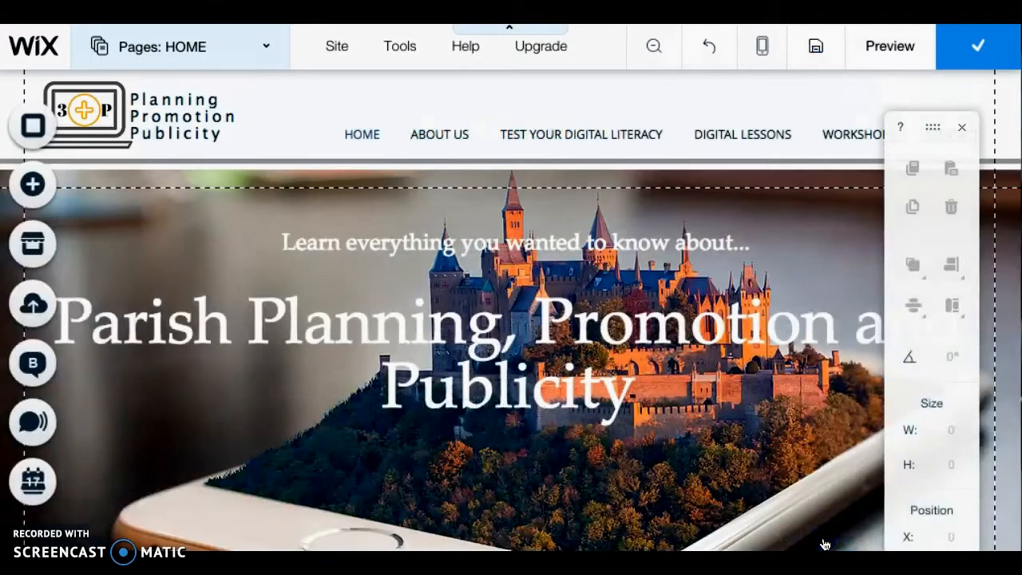
- Return to Search Console and verify ownership of the three-ps site with the HTML tag method
{"action": "left_click", "coordinate": [151, 563]}
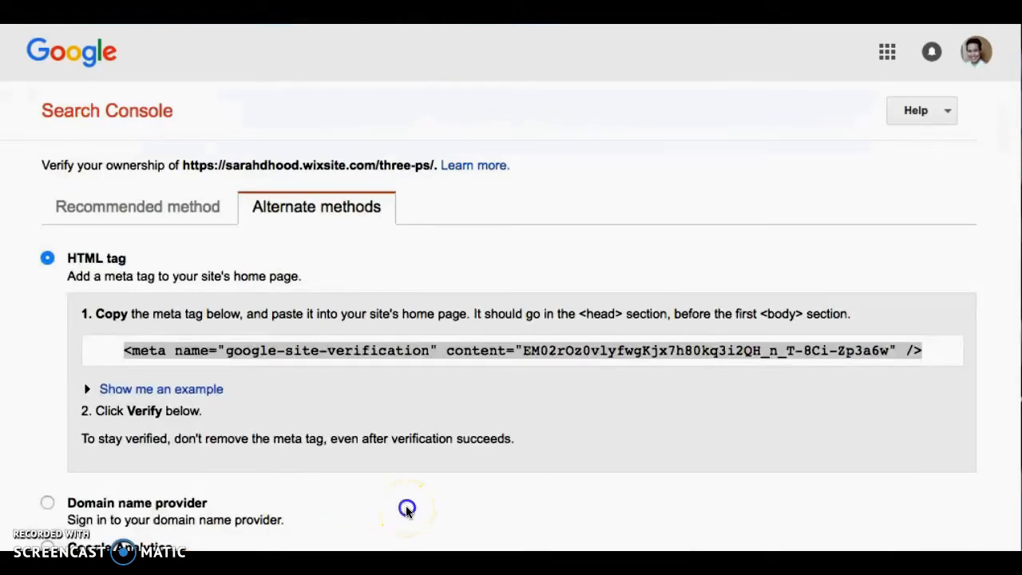
{"action": "left_click", "coordinate": [405, 511]}
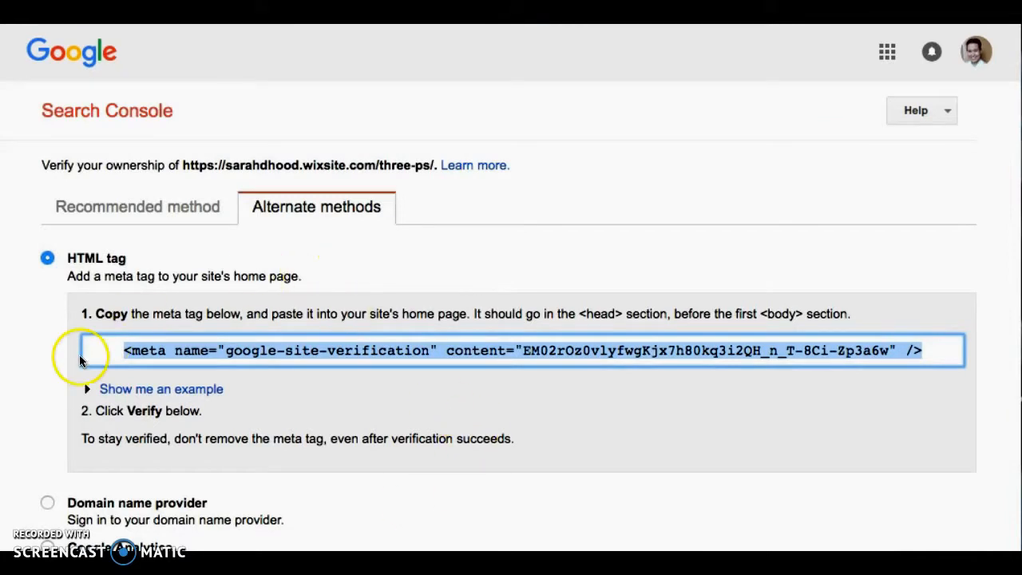
{"action": "scroll", "coordinate": [18, 410], "scroll_direction": "down", "scroll_amount": 3}
{"action": "left_click", "coordinate": [76, 514]}
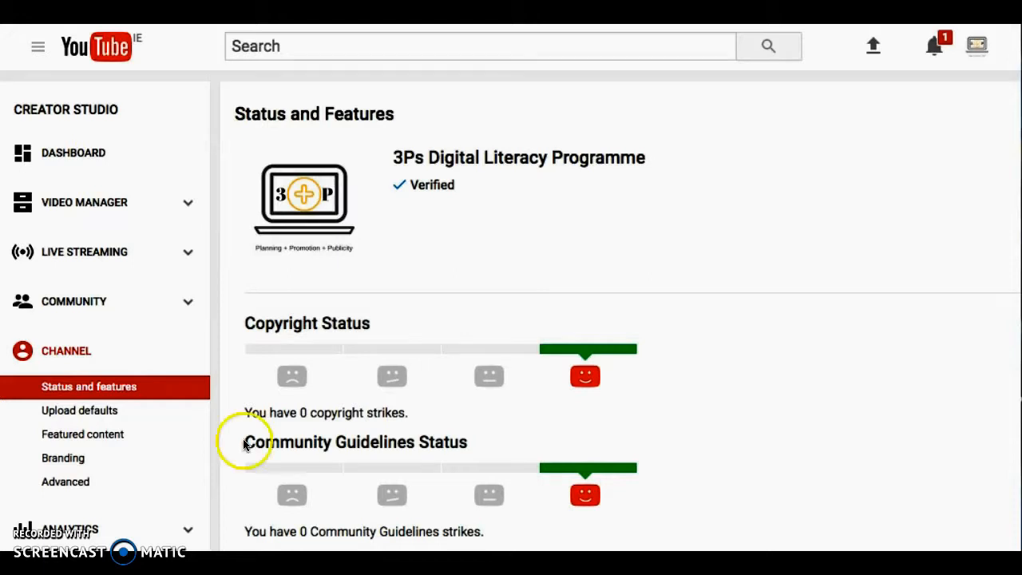
- Switch to YouTube and upload the test vid file with public visibility
{"action": "left_click", "coordinate": [877, 51]}
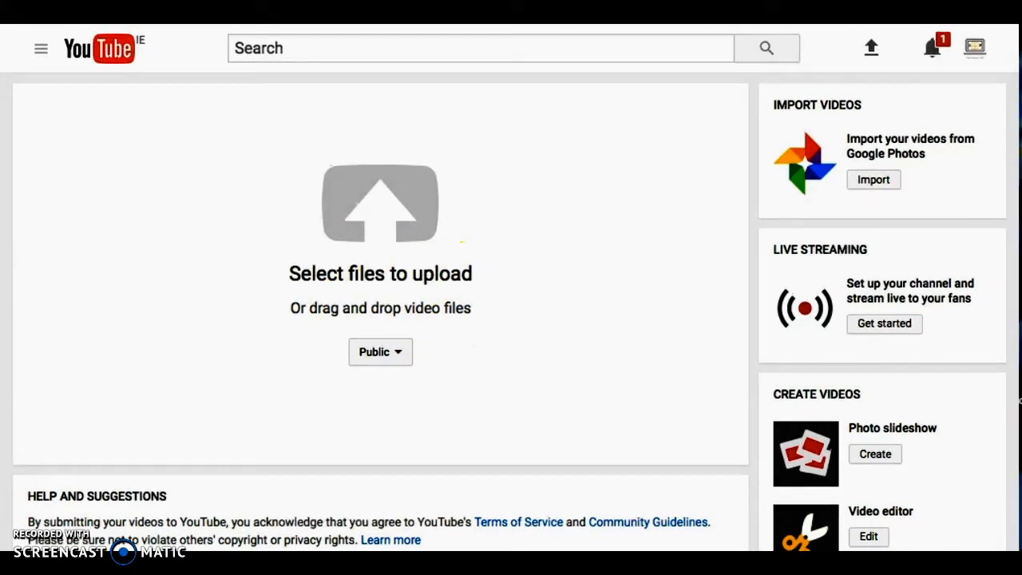
{"action": "left_click_drag", "start_coordinate": [547, 524], "coordinate": [409, 282]}
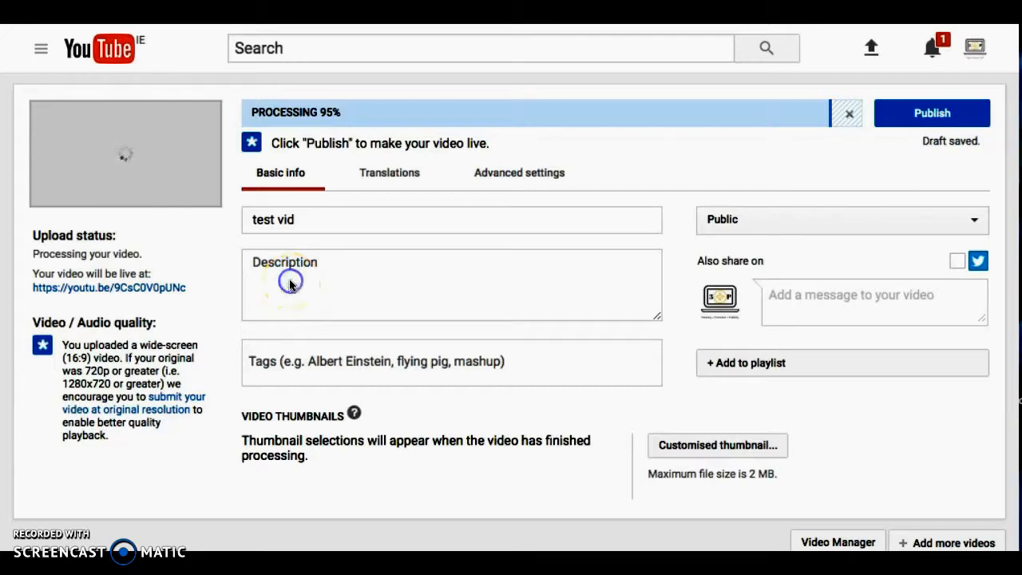
- Give the uploaded video the description "A duck family" and add the tag "animals"
{"action": "left_click", "coordinate": [272, 264]}
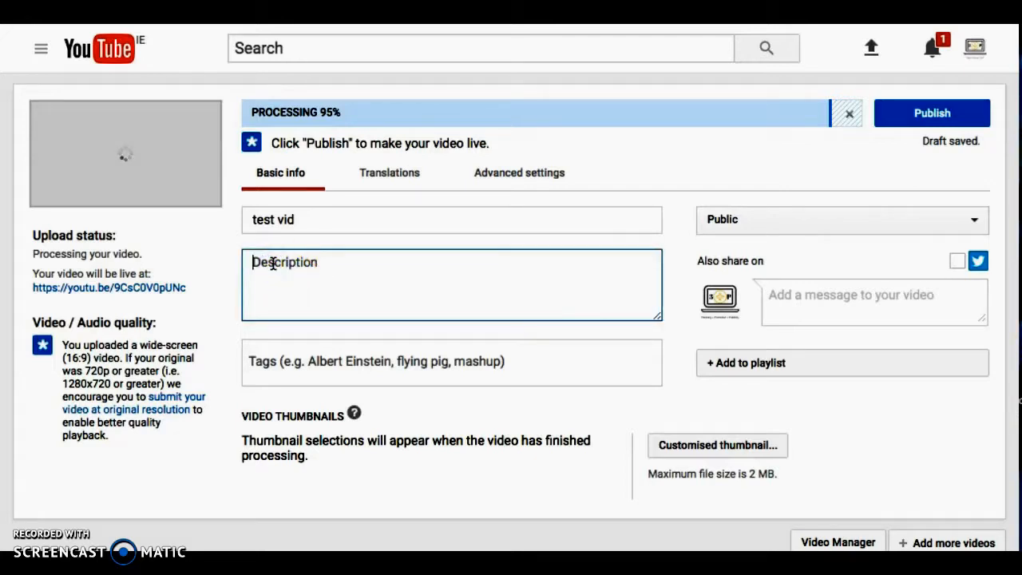
{"action": "type", "text": "A duck family"}
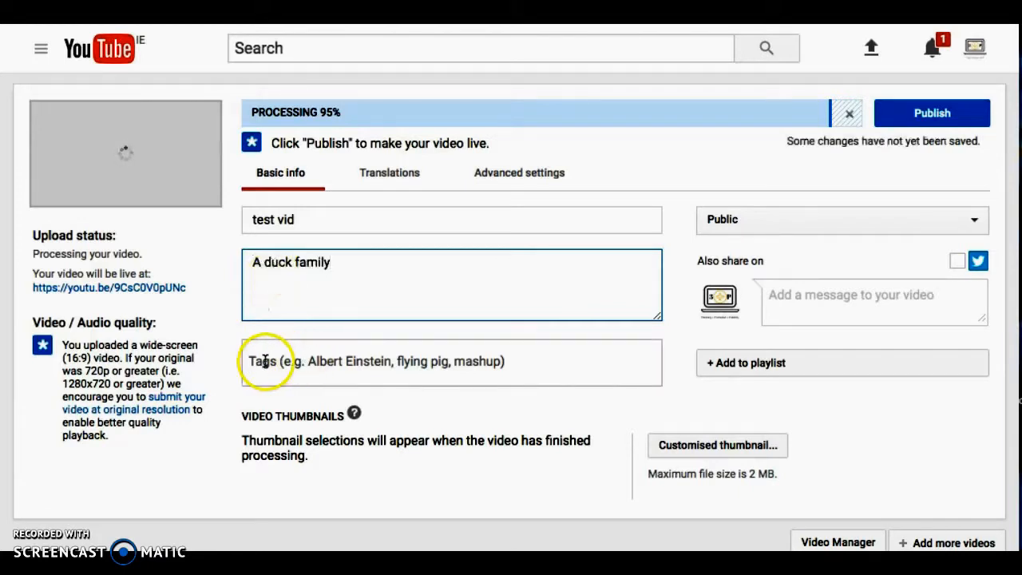
{"action": "left_click", "coordinate": [265, 360]}
{"action": "type", "text": "an"}
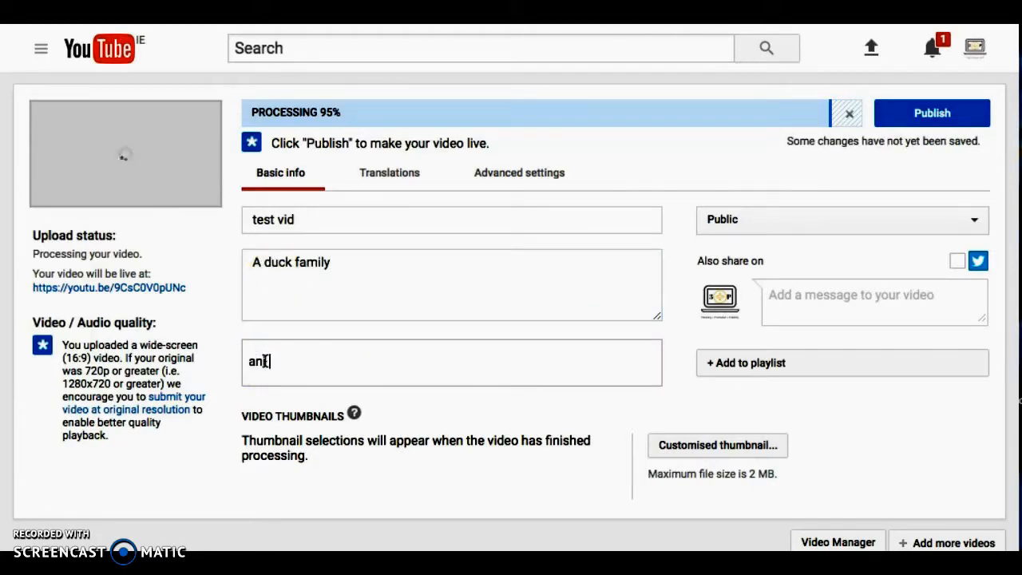
{"action": "type", "text": "imals"}
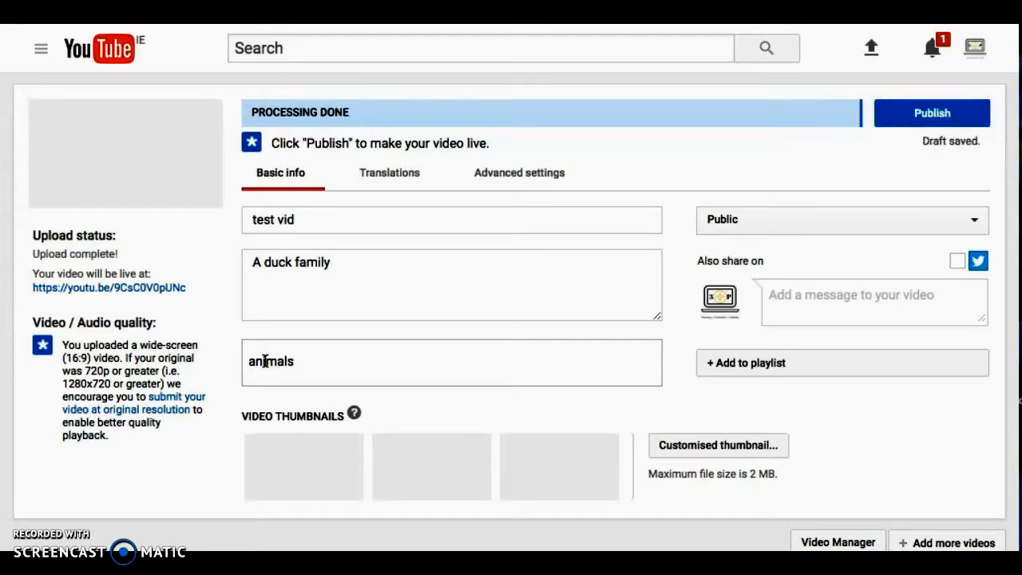
{"action": "key", "text": "Return"}
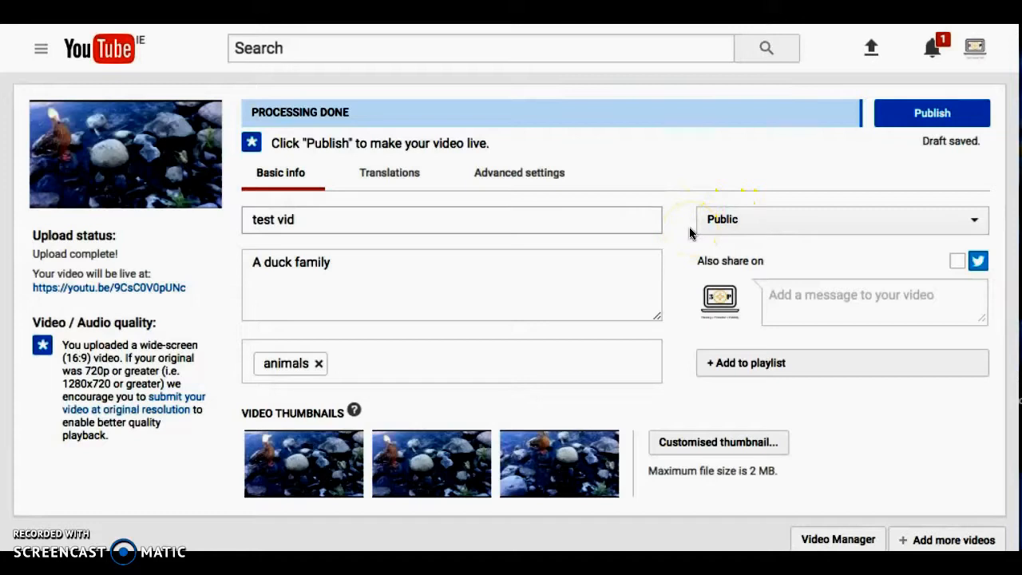
- Check which privacy options are available for the uploaded video
{"action": "left_click", "coordinate": [841, 219]}
{"action": "left_click", "coordinate": [920, 226]}
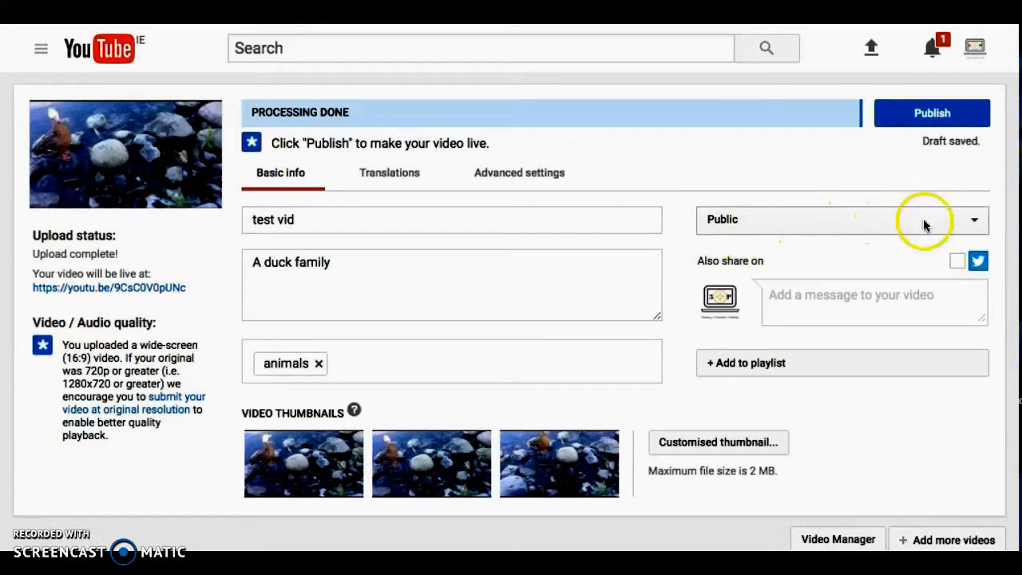
{"action": "left_click", "coordinate": [974, 220]}
{"action": "left_click", "coordinate": [974, 220]}
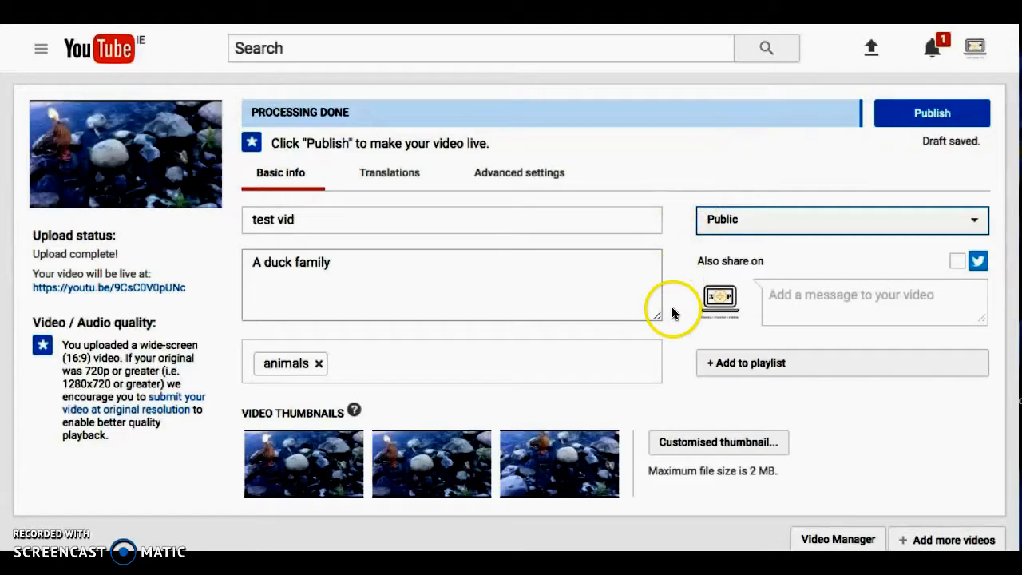
- Examine the video's playlist options, including the form for creating a new playlist
{"action": "left_click", "coordinate": [750, 369]}
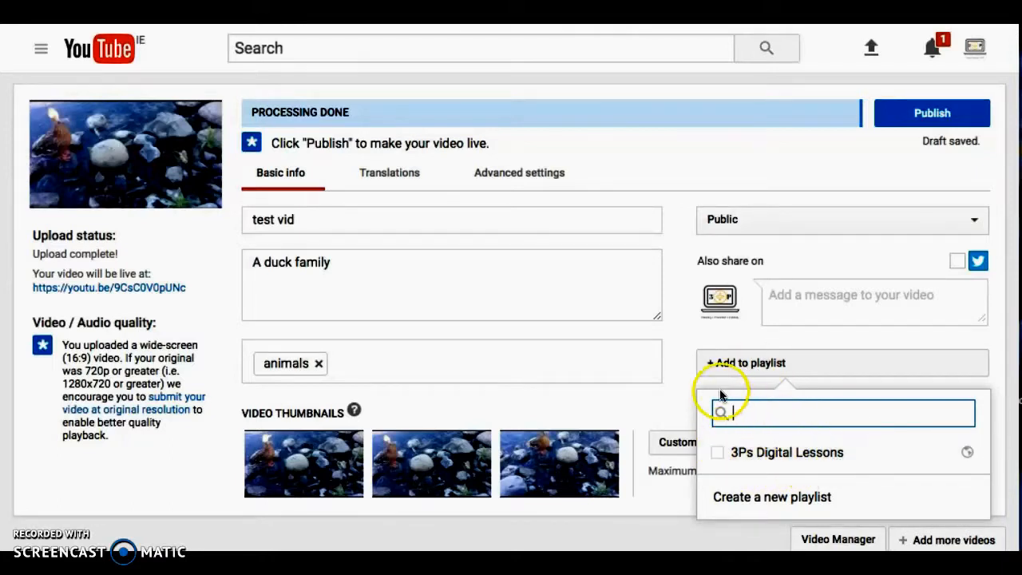
{"action": "left_click", "coordinate": [815, 499]}
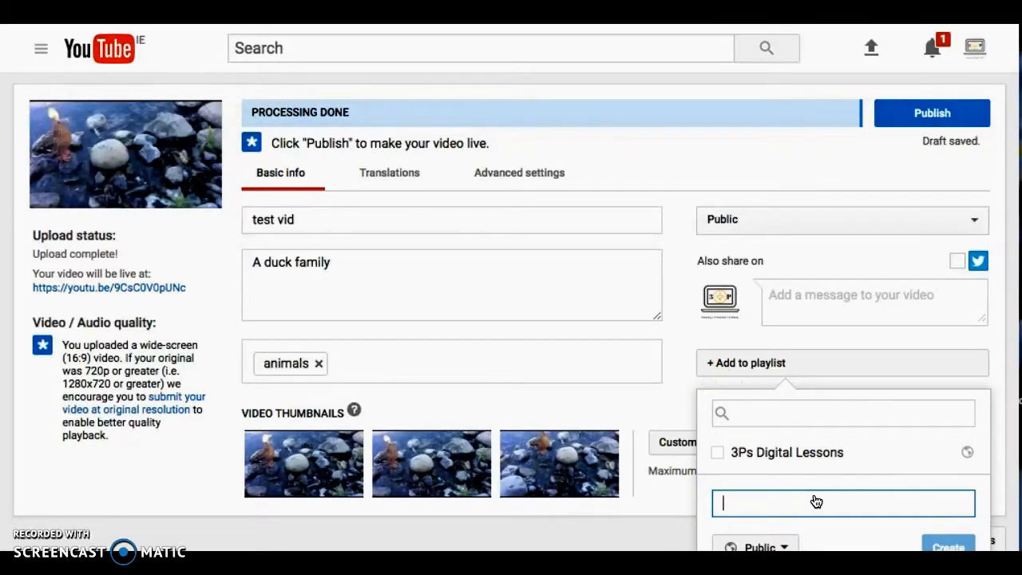
{"action": "scroll", "coordinate": [815, 500], "scroll_direction": "down", "scroll_amount": 2}
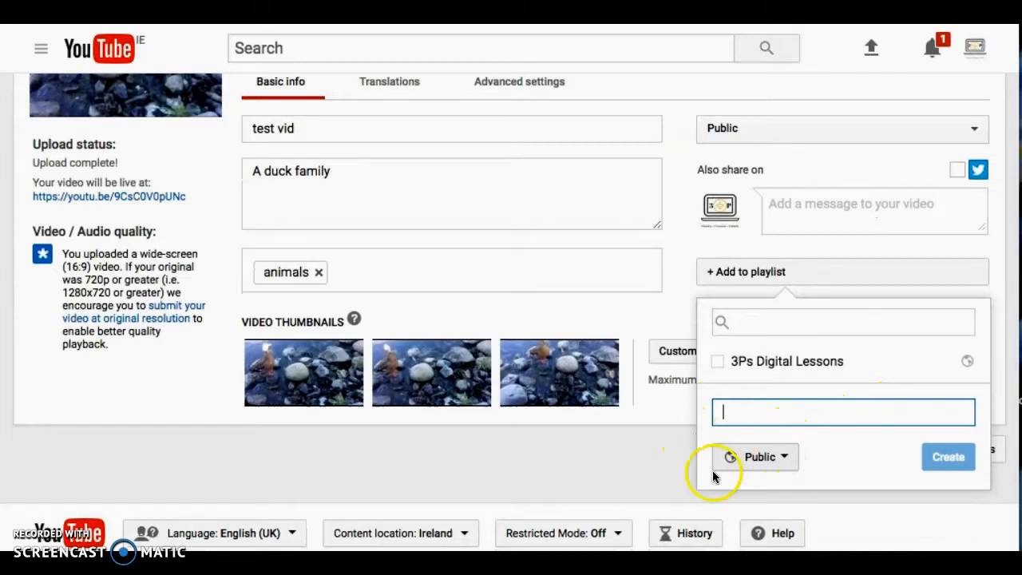
{"action": "left_click", "coordinate": [775, 273]}
{"action": "scroll", "coordinate": [686, 317], "scroll_direction": "up", "scroll_amount": 3}
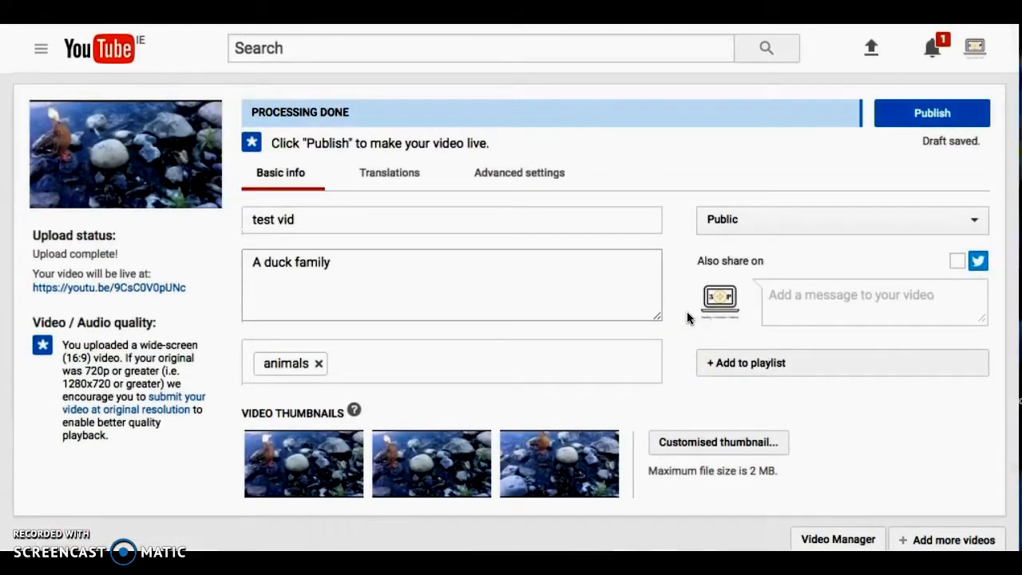
- Publish the test vid video
{"action": "left_click", "coordinate": [926, 116]}
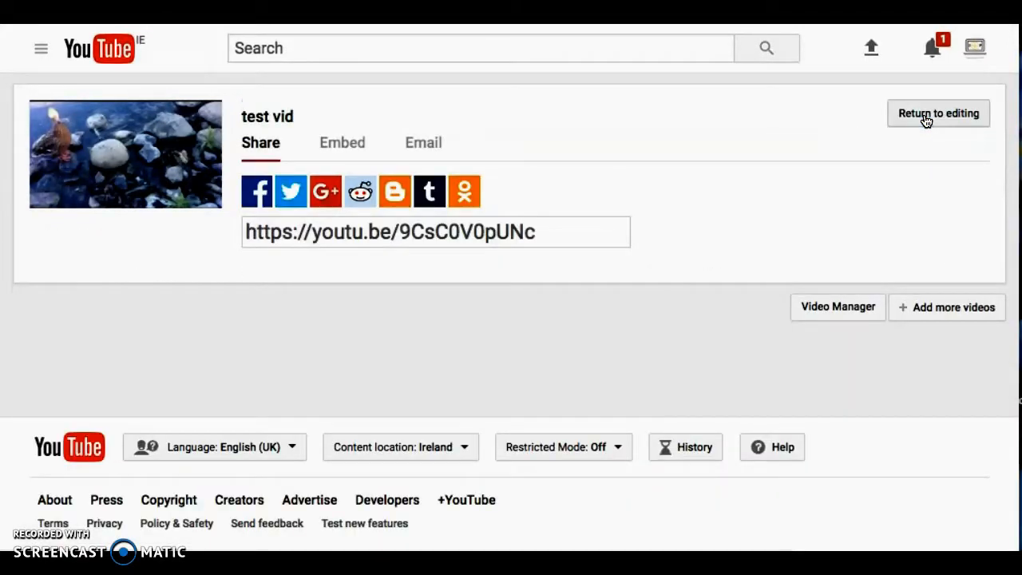
- Open the test vid video for editing from the video manager and run the preview player for its enhancements
{"action": "left_click", "coordinate": [843, 320]}
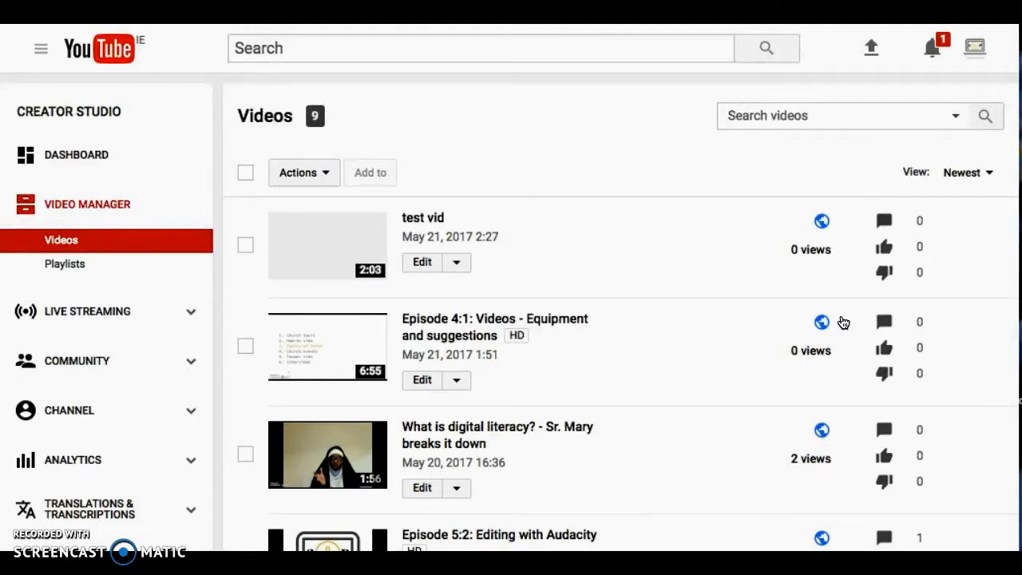
{"action": "left_click", "coordinate": [752, 305]}
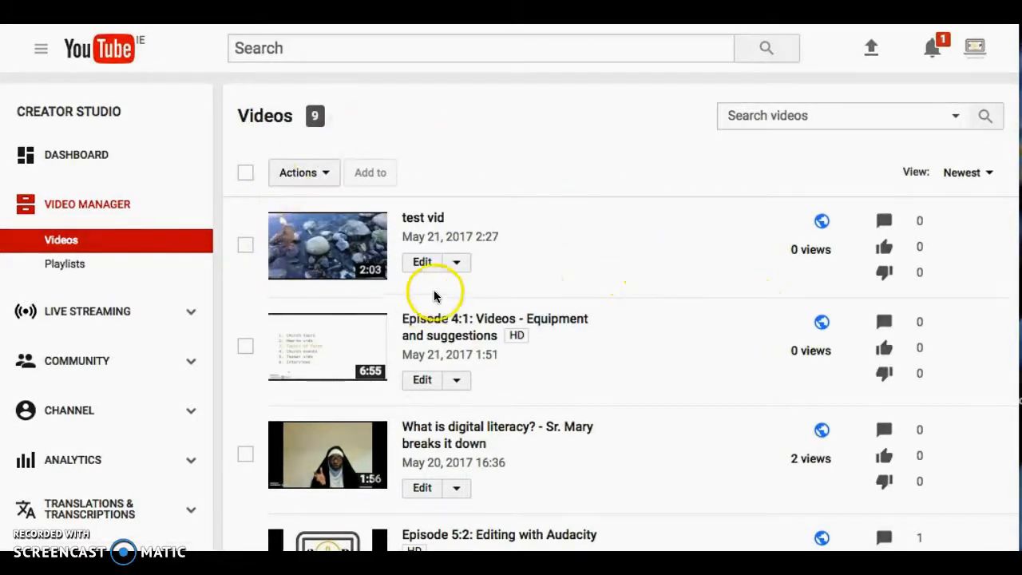
{"action": "left_click", "coordinate": [421, 263]}
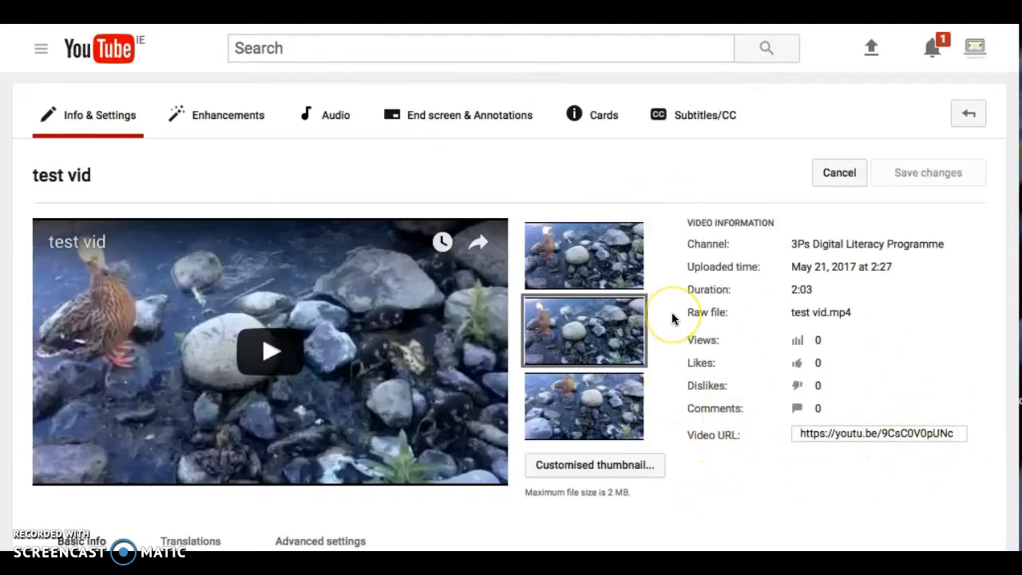
{"action": "left_click", "coordinate": [226, 119]}
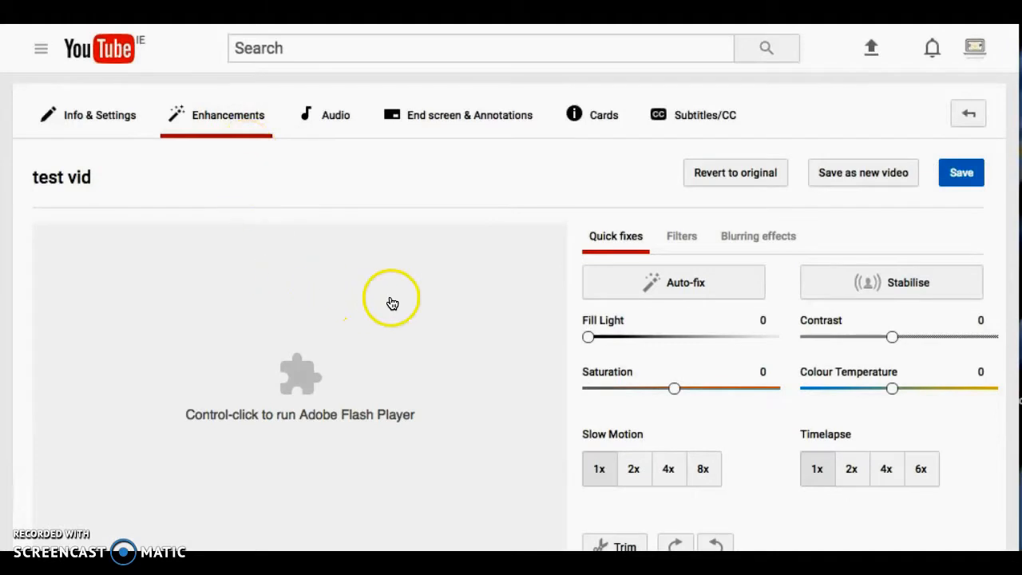
{"action": "left_click", "coordinate": [345, 366], "text": "ctrl"}
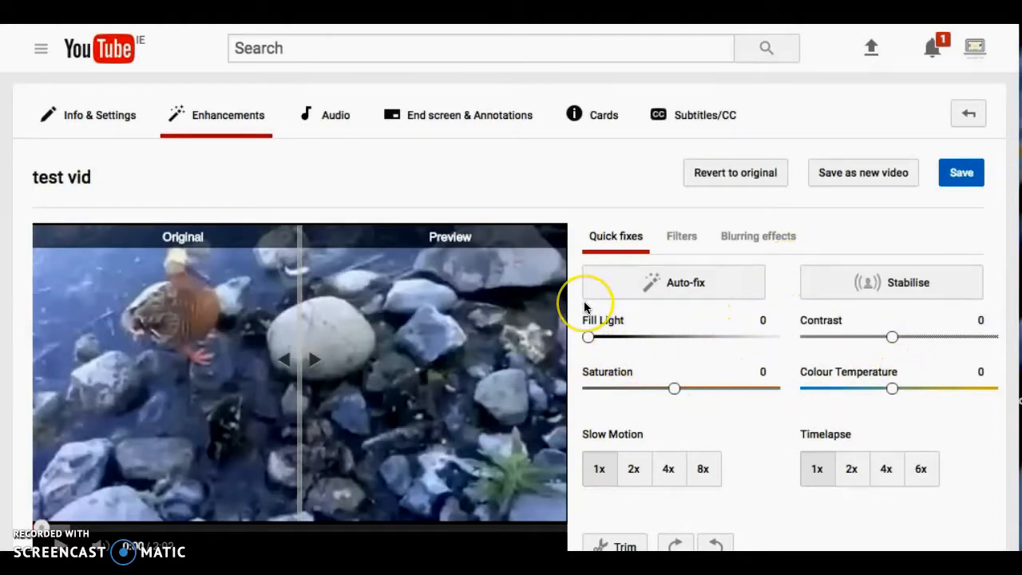
- Try rotating the video clockwise, and revert it to the original
{"action": "scroll", "coordinate": [585, 307], "scroll_direction": "down", "scroll_amount": 1}
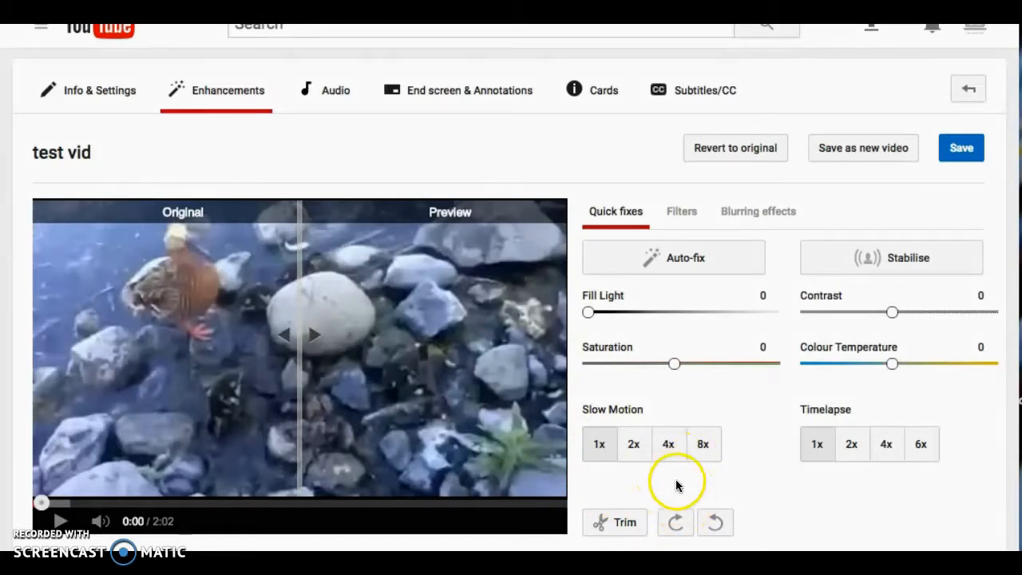
{"action": "left_click", "coordinate": [679, 522]}
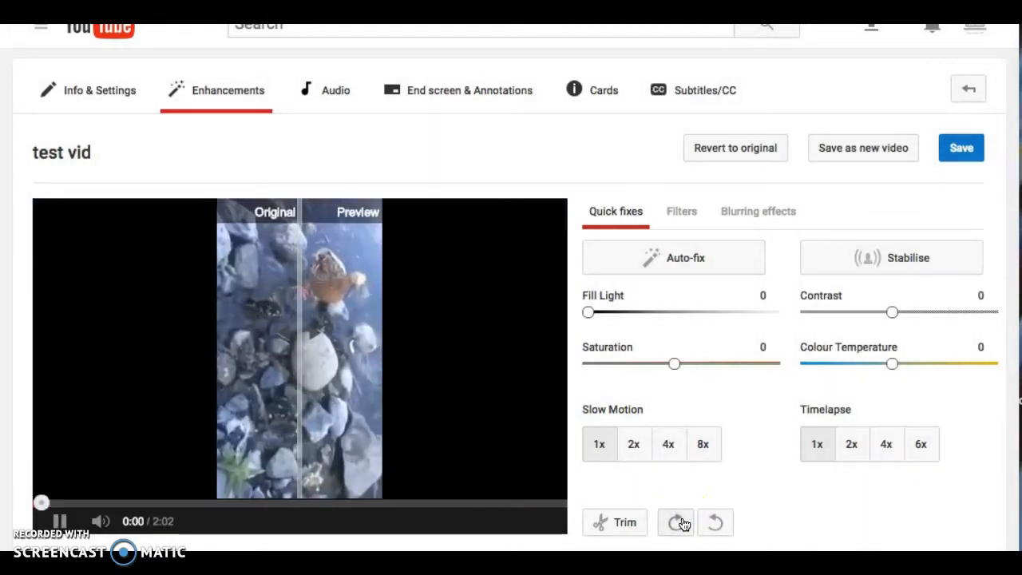
{"action": "left_click", "coordinate": [734, 150]}
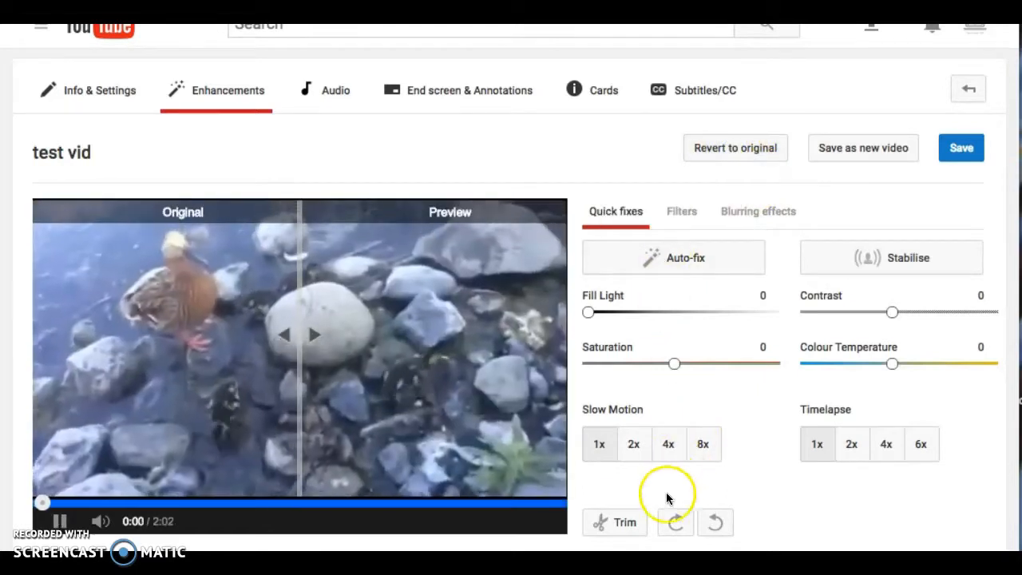
- Trim the start and end of the video to a length of about 1:41
{"action": "left_click", "coordinate": [619, 521]}
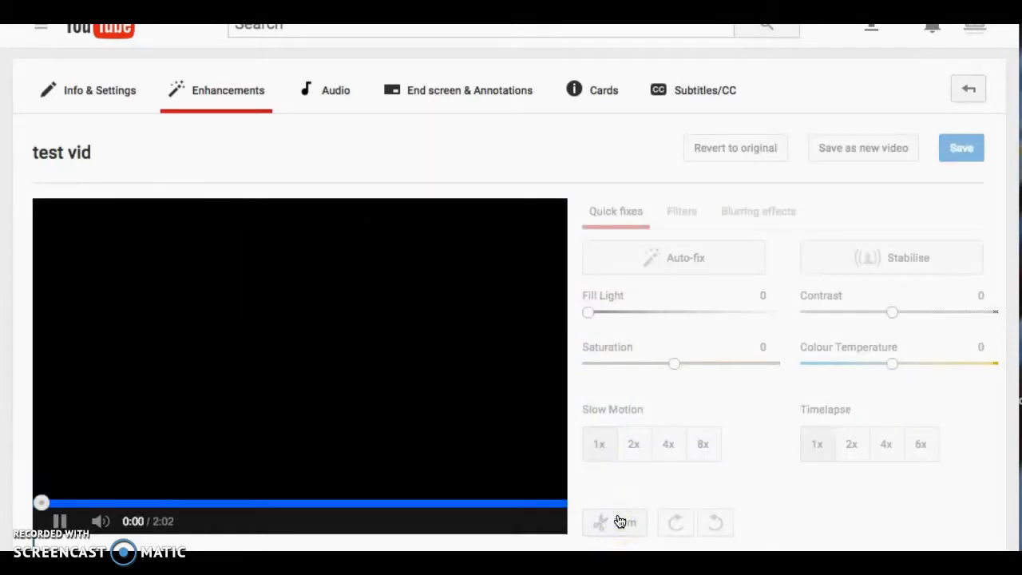
{"action": "scroll", "coordinate": [600, 444], "scroll_direction": "down", "scroll_amount": 3}
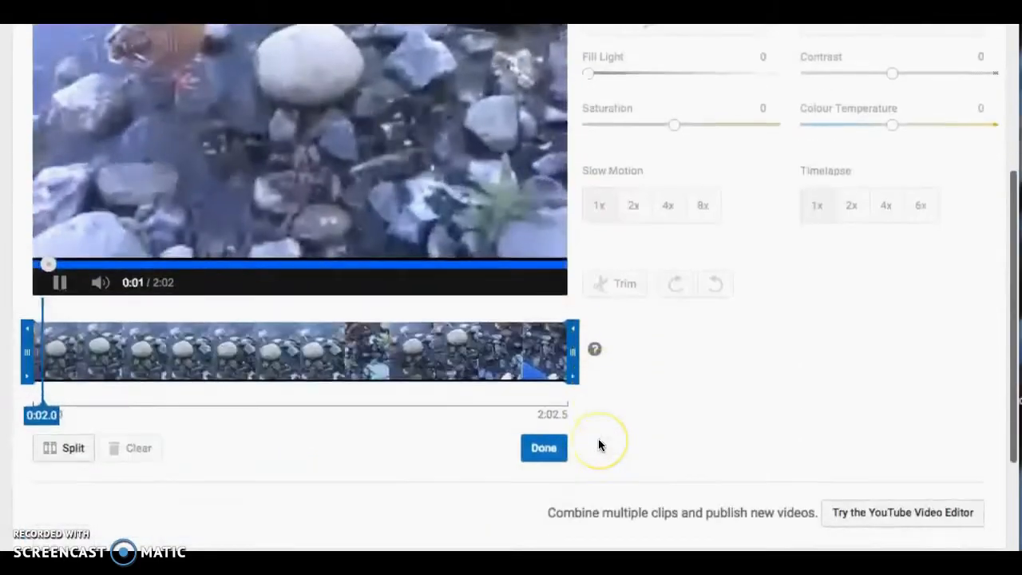
{"action": "scroll", "coordinate": [598, 444], "scroll_direction": "down", "scroll_amount": 1}
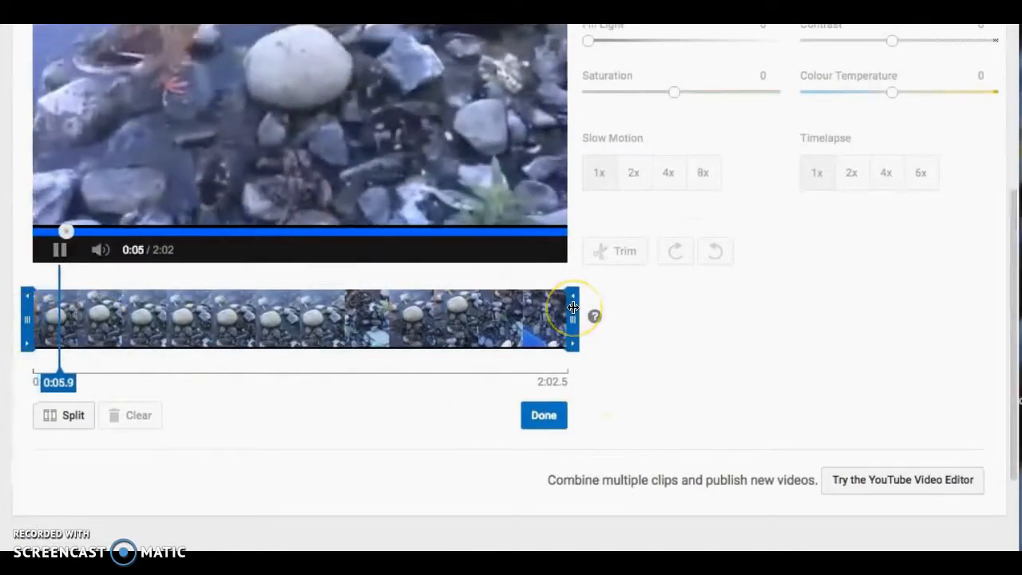
{"action": "left_click_drag", "start_coordinate": [572, 308], "coordinate": [524, 307]}
{"action": "left_click_drag", "start_coordinate": [27, 319], "coordinate": [66, 323]}
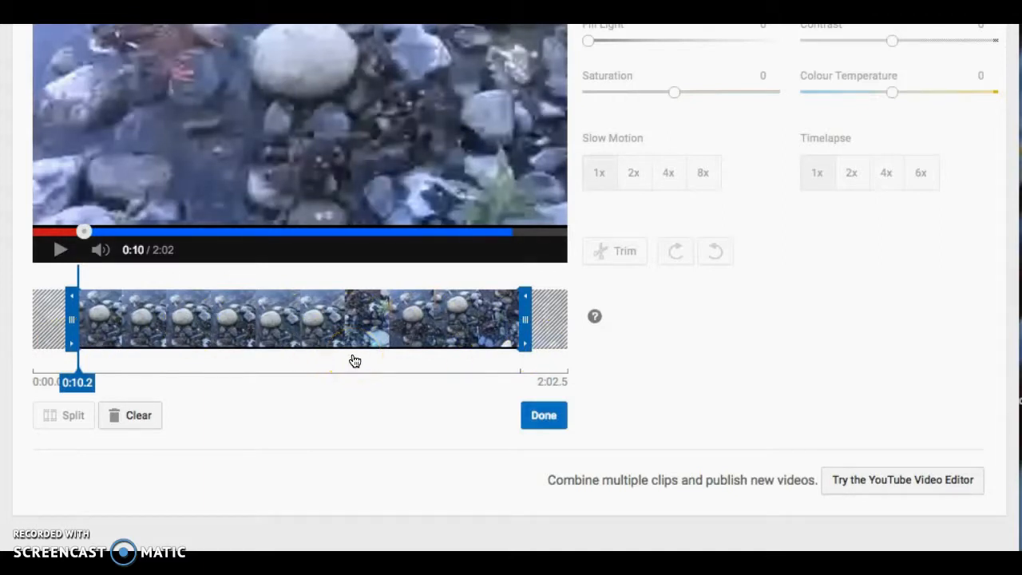
{"action": "left_click", "coordinate": [113, 359]}
{"action": "left_click", "coordinate": [544, 416]}
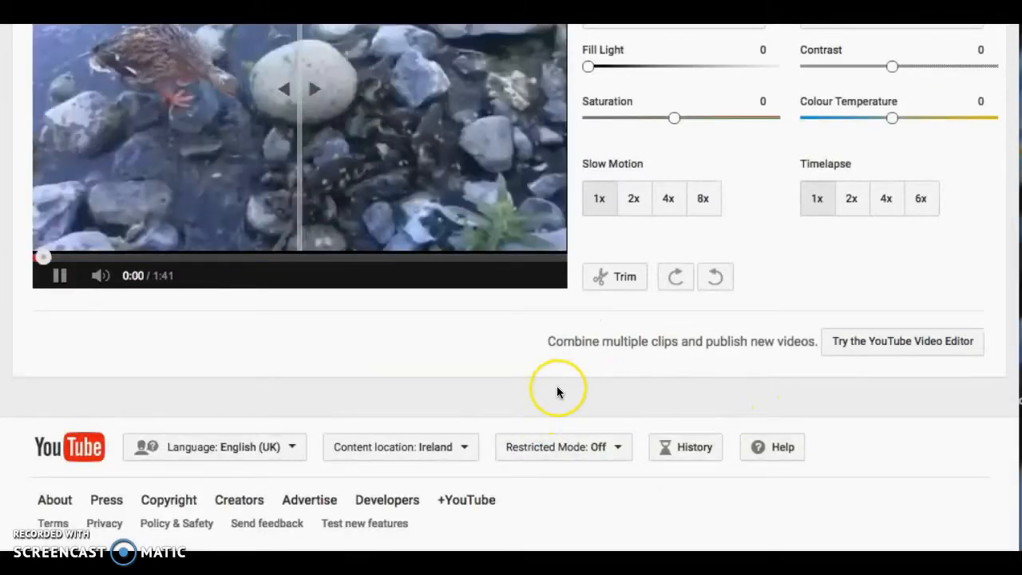
{"action": "scroll", "coordinate": [558, 391], "scroll_direction": "up", "scroll_amount": 1}
{"action": "scroll", "coordinate": [557, 386], "scroll_direction": "up", "scroll_amount": 3}
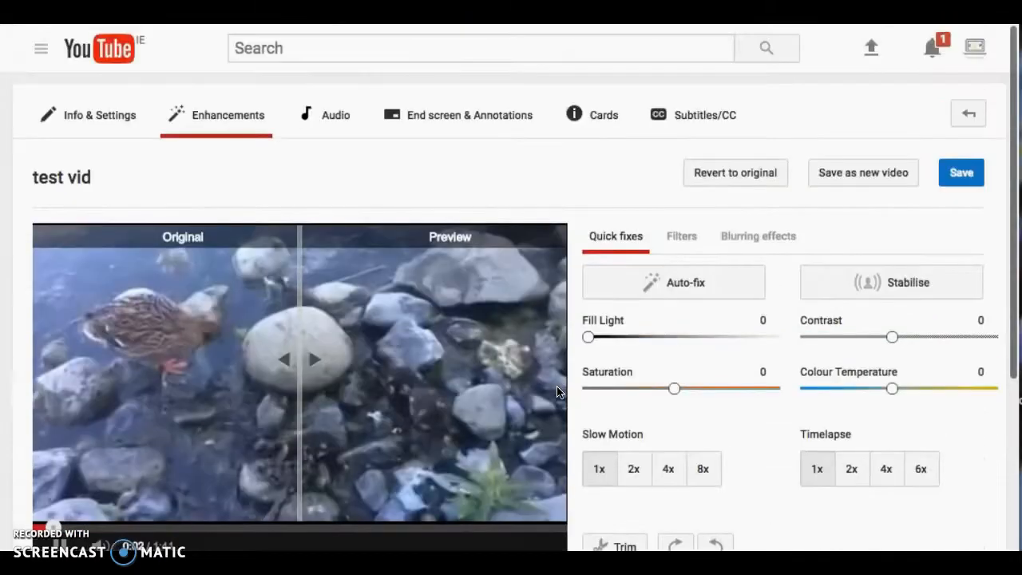
{"action": "left_click", "coordinate": [321, 175]}
{"action": "left_click", "coordinate": [334, 125]}
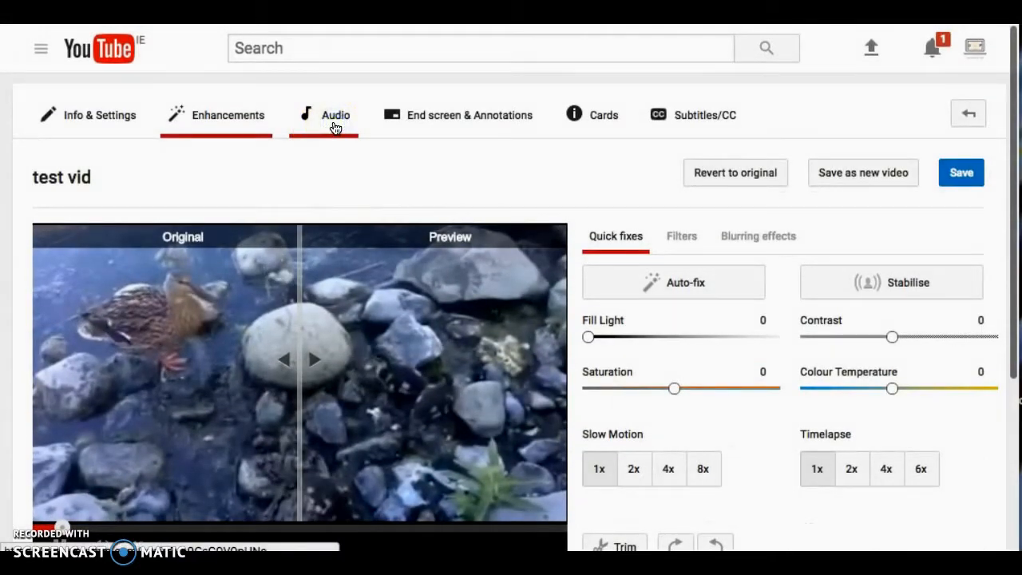
{"action": "left_click", "coordinate": [335, 128]}
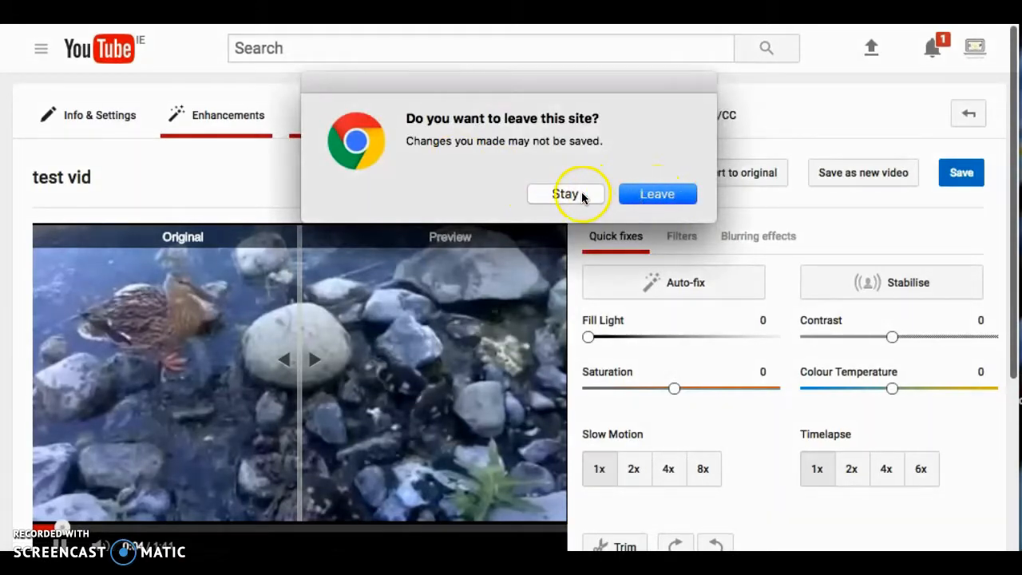
{"action": "key", "text": "Escape"}
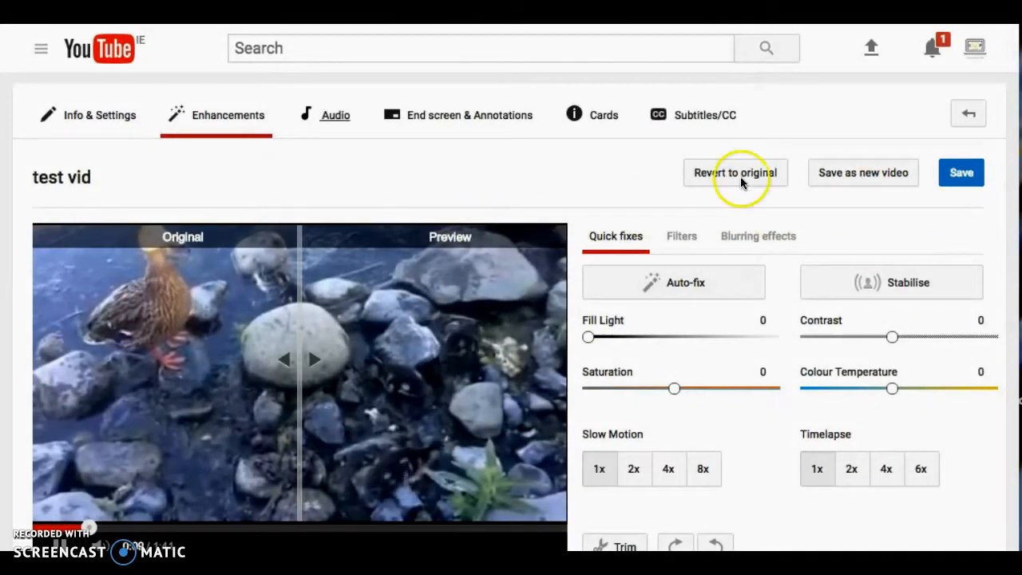
- Save the trim to the existing test vid video
{"action": "left_click", "coordinate": [956, 172]}
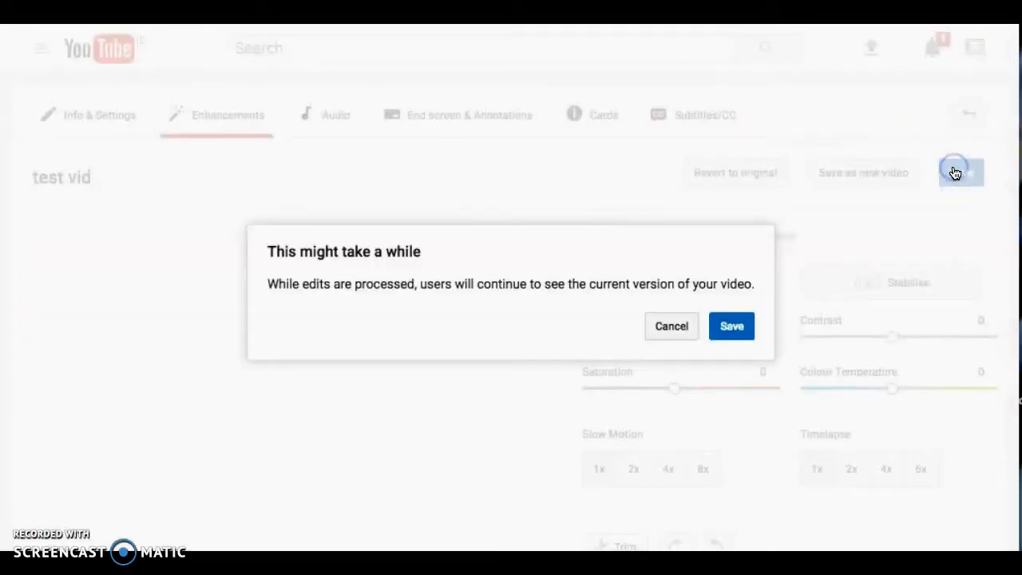
{"action": "left_click", "coordinate": [727, 327]}
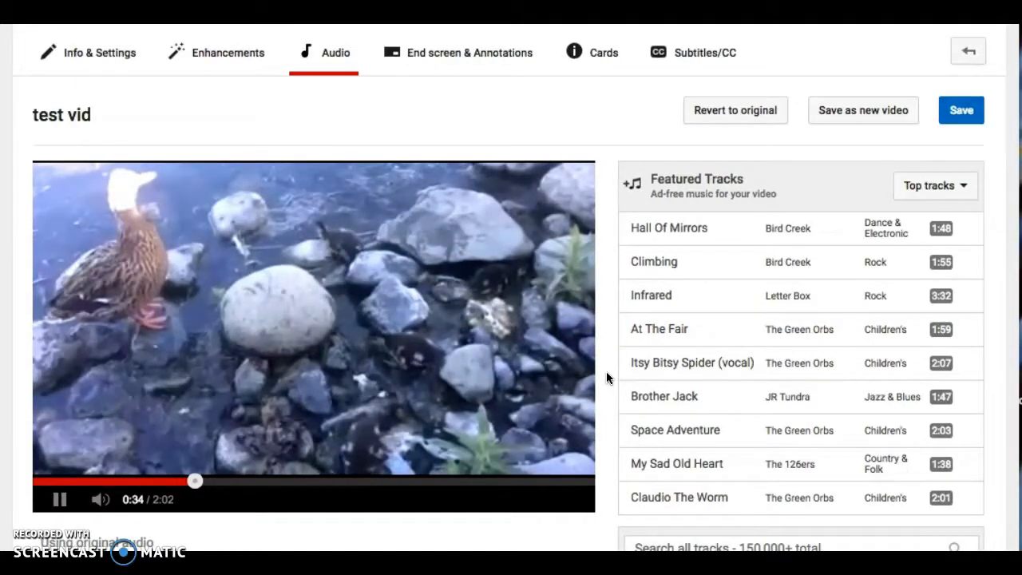
- Add the track At The Fair from the Children's genre and set the audio mix to favour the original audio
{"action": "scroll", "coordinate": [607, 373], "scroll_direction": "down", "scroll_amount": 3}
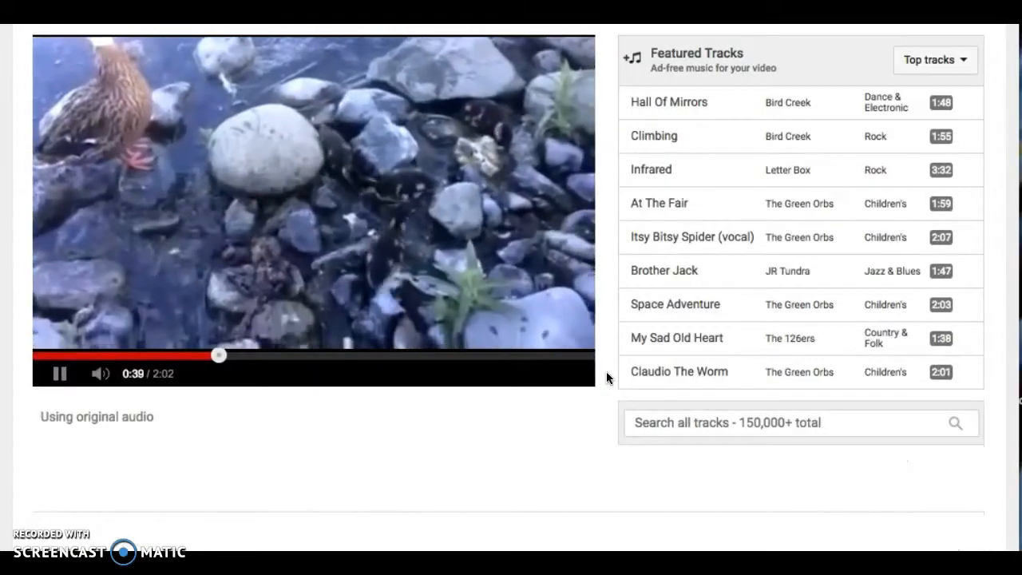
{"action": "scroll", "coordinate": [606, 357], "scroll_direction": "up", "scroll_amount": 2}
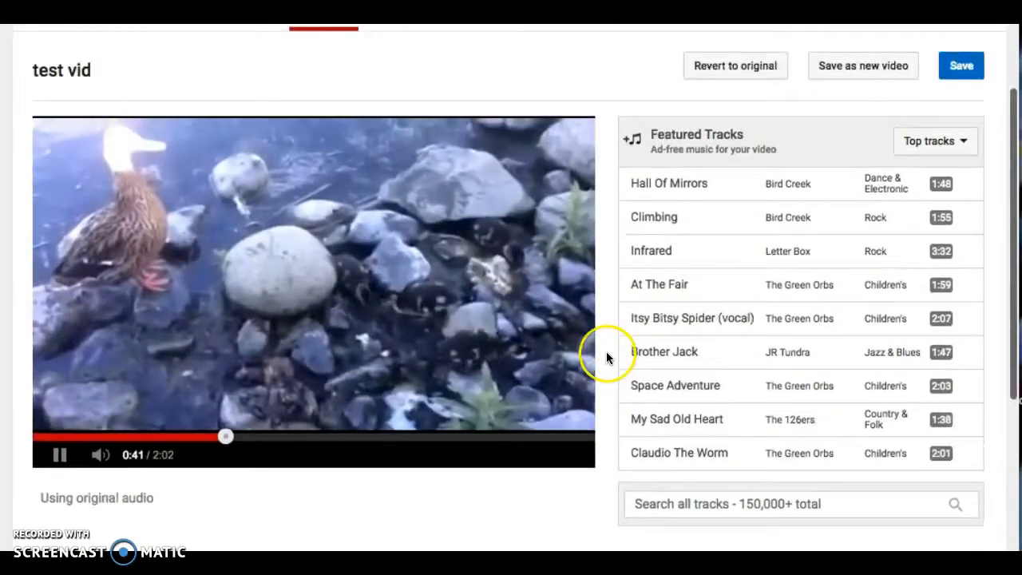
{"action": "left_click", "coordinate": [955, 141]}
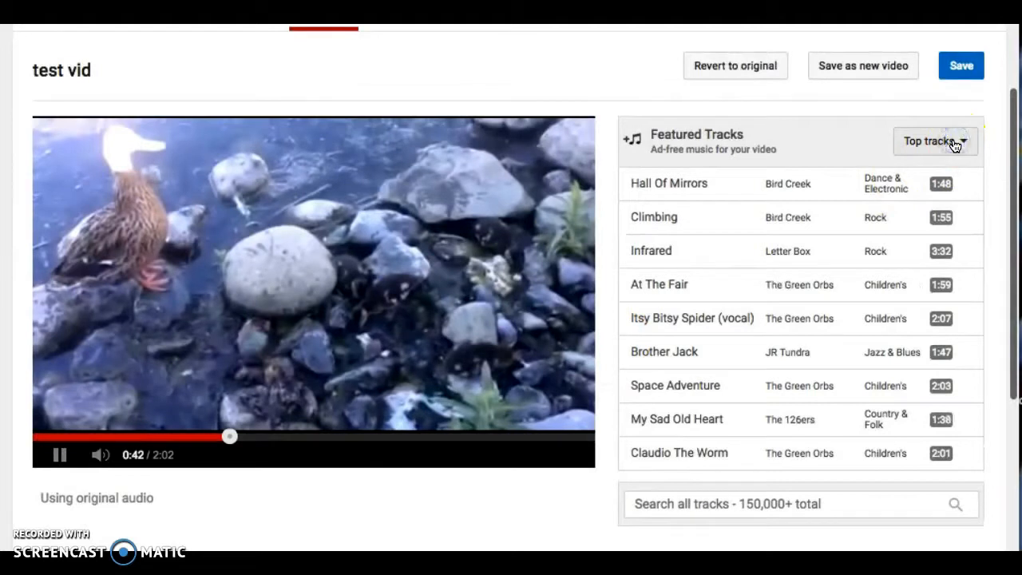
{"action": "left_click", "coordinate": [955, 141]}
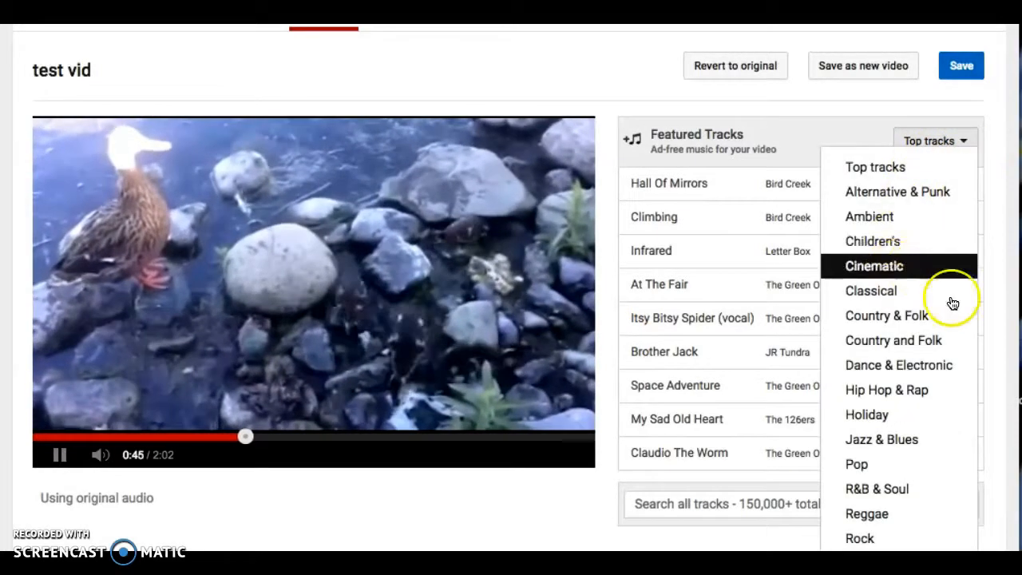
{"action": "left_click", "coordinate": [923, 239]}
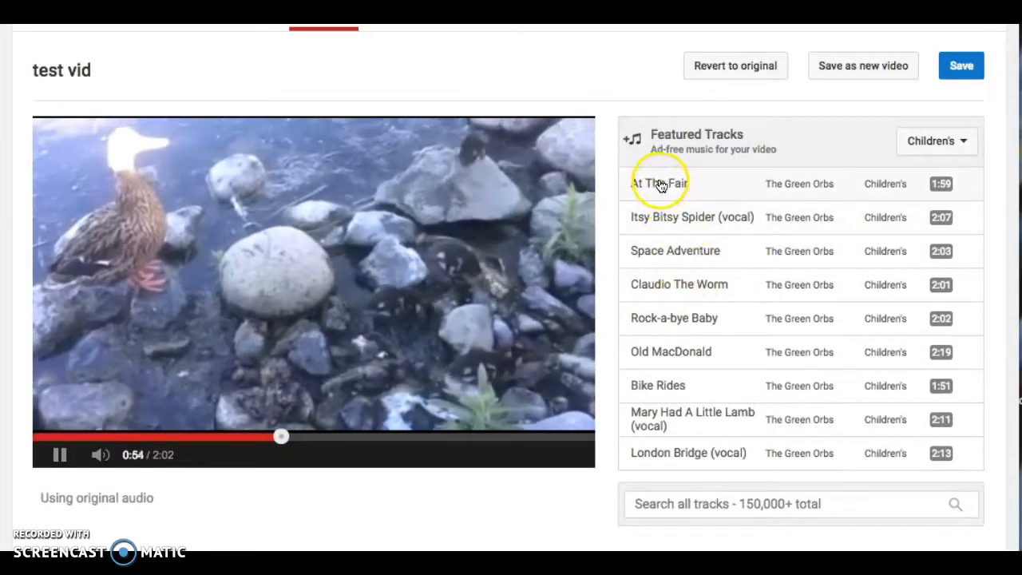
{"action": "left_click", "coordinate": [659, 184]}
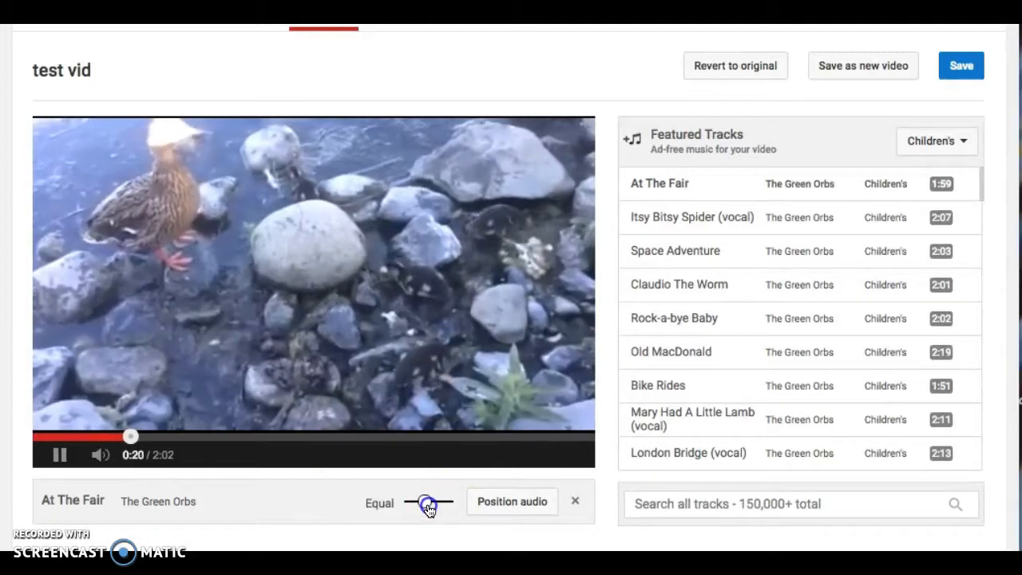
{"action": "left_click_drag", "start_coordinate": [427, 507], "coordinate": [412, 508]}
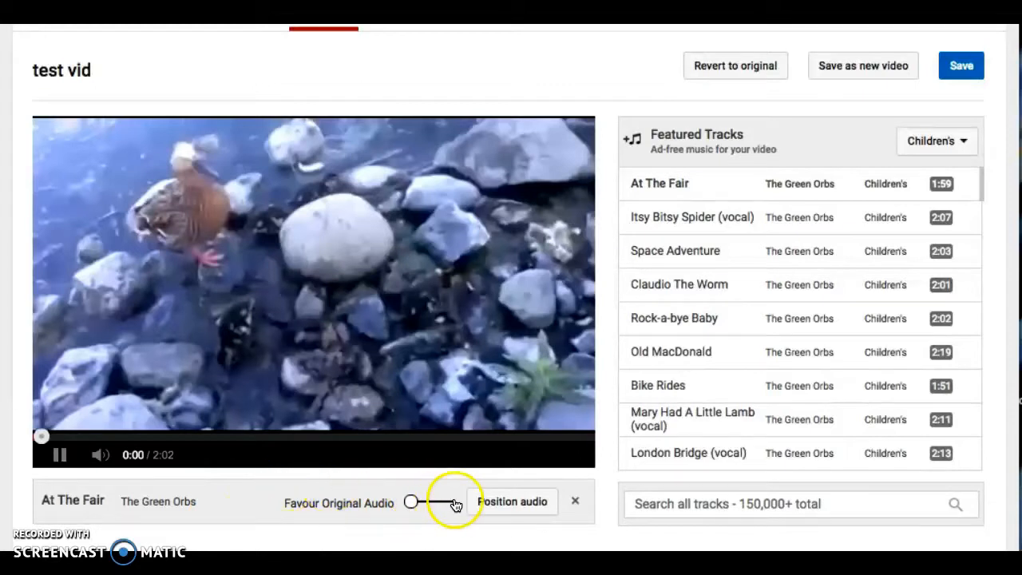
- Trim about 6 seconds off the start of the music track and reposition it to begin at 0:00
{"action": "left_click", "coordinate": [495, 503]}
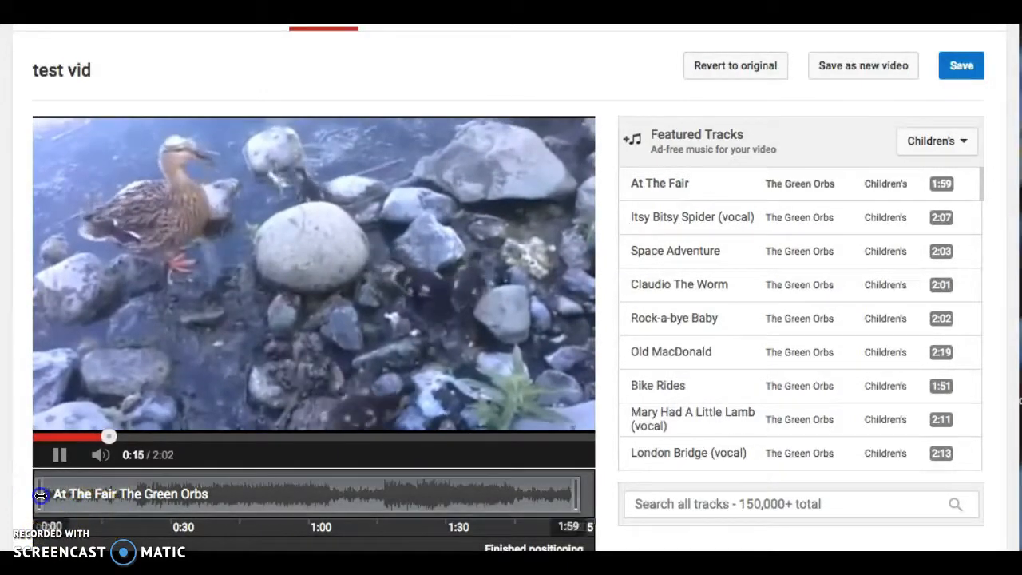
{"action": "left_click_drag", "start_coordinate": [40, 495], "coordinate": [69, 498]}
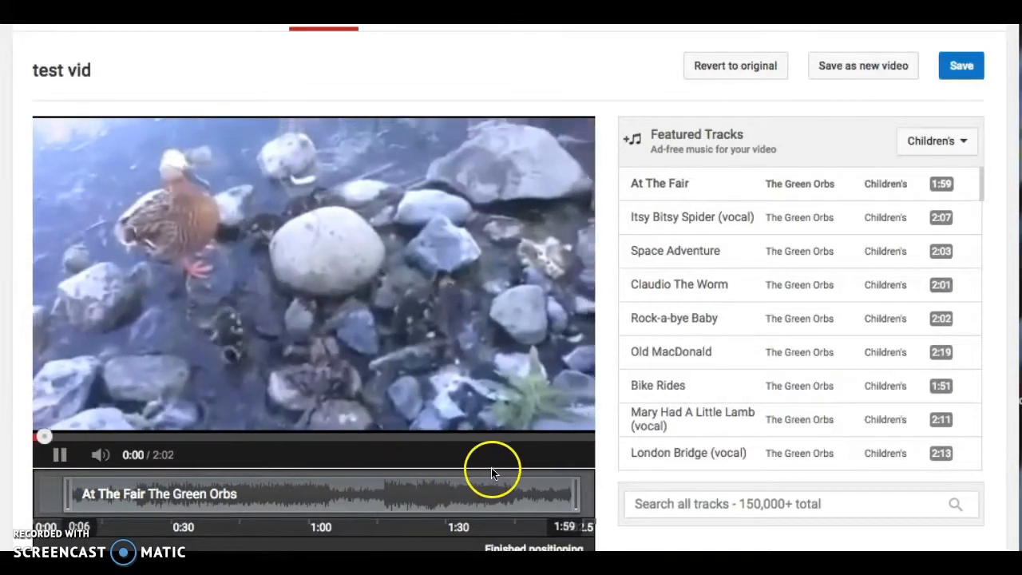
{"action": "left_click_drag", "start_coordinate": [358, 498], "coordinate": [322, 498]}
{"action": "left_click", "coordinate": [513, 495]}
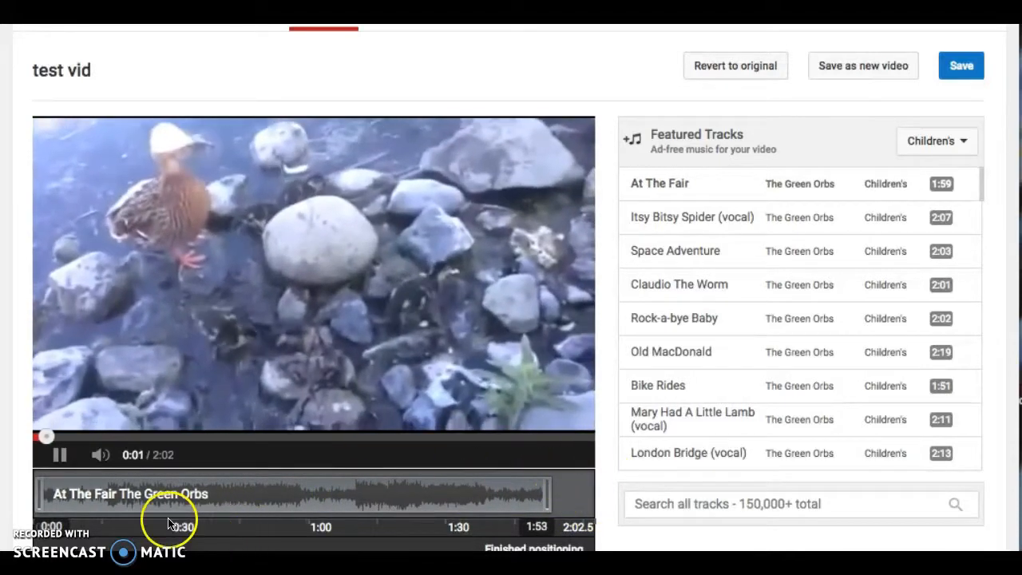
- Try to extend the music track's end towards the end of the video
{"action": "left_click", "coordinate": [549, 495]}
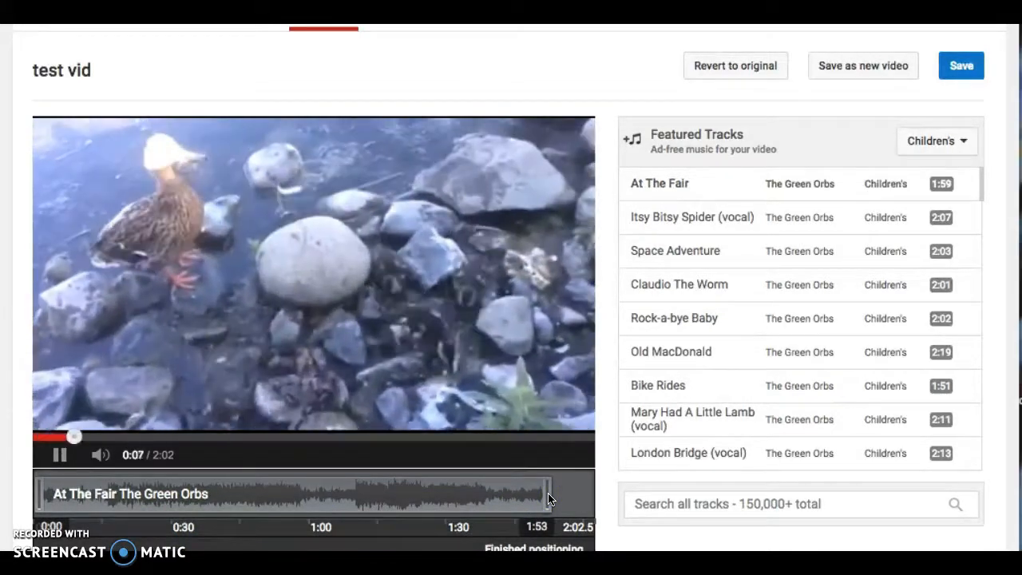
{"action": "left_click", "coordinate": [585, 500]}
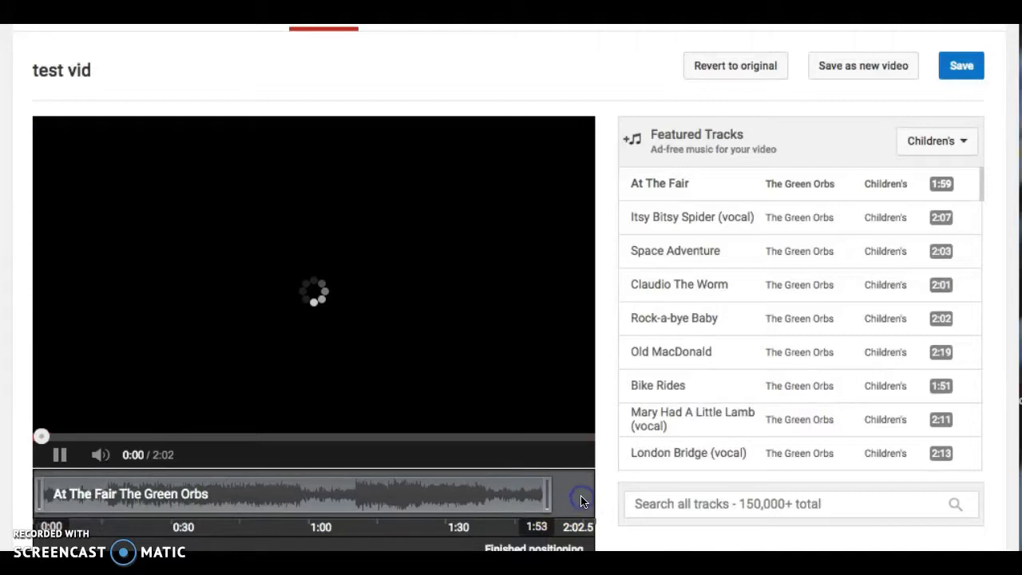
{"action": "left_click_drag", "start_coordinate": [548, 495], "coordinate": [563, 494]}
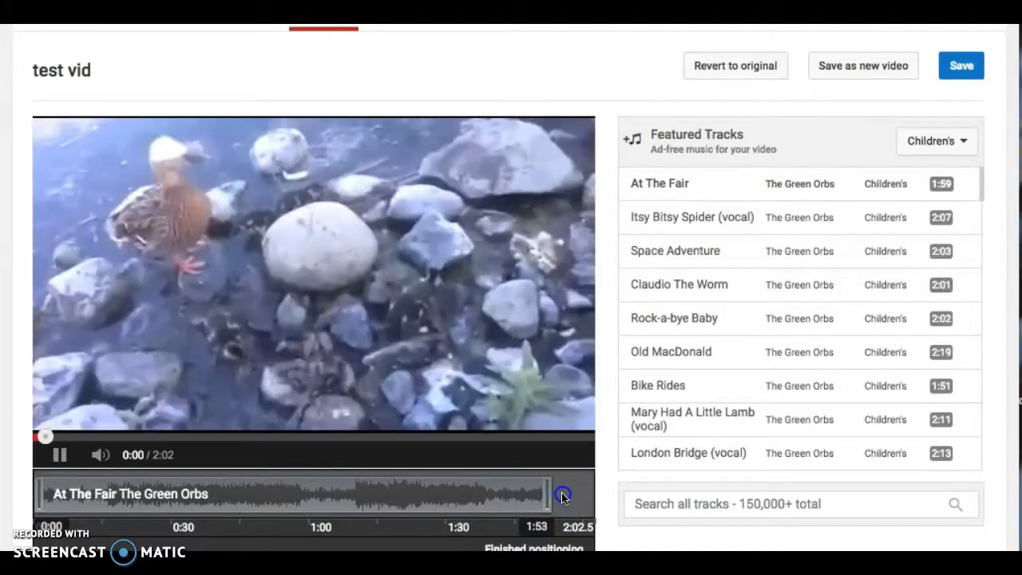
{"action": "key", "text": "XF86AudioLowerVolume"}
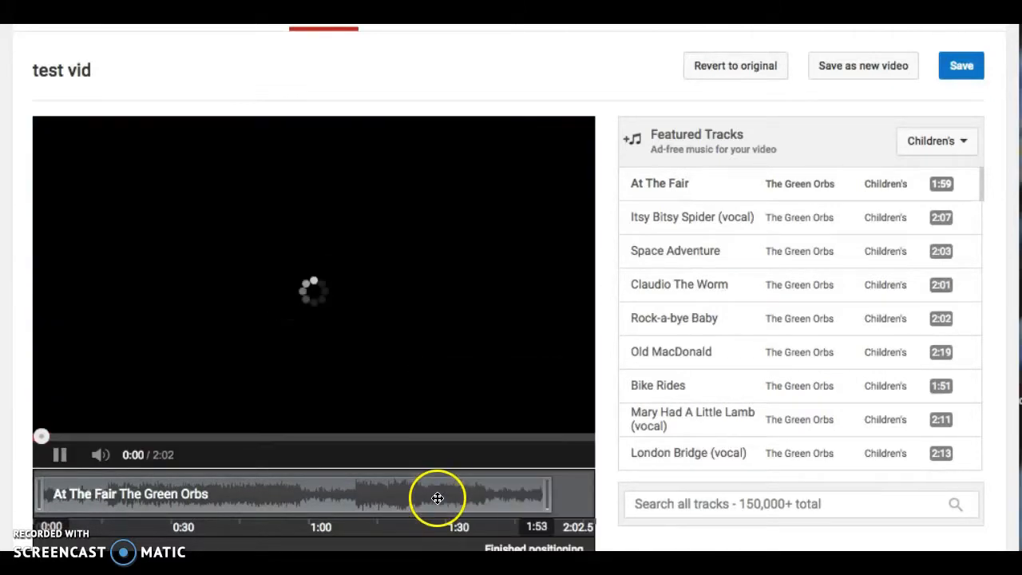
- Shift the music track on the timeline to run from 0:09 to 2:02 and finish positioning it
{"action": "left_click_drag", "start_coordinate": [387, 496], "coordinate": [428, 495]}
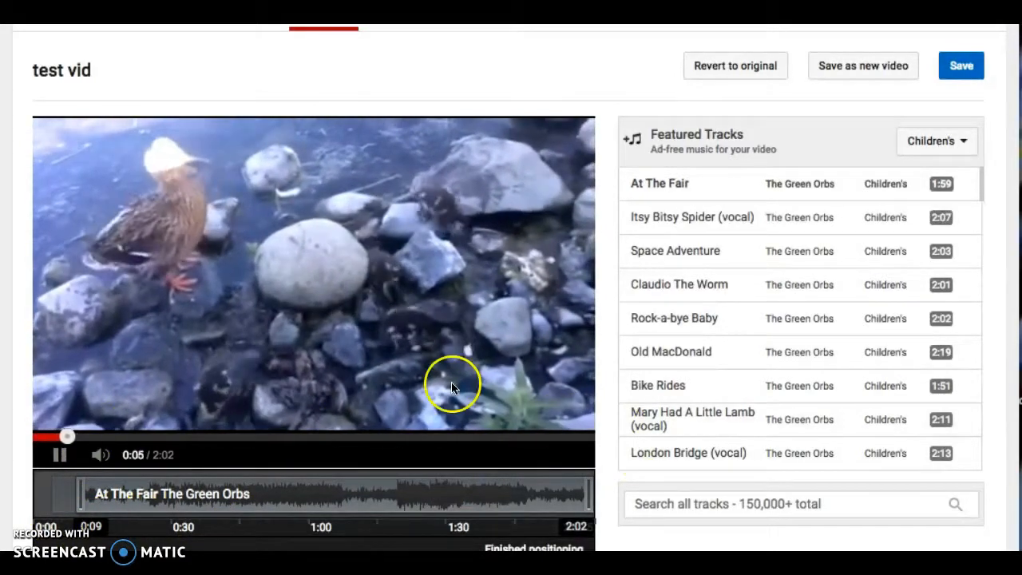
{"action": "scroll", "coordinate": [614, 396], "scroll_direction": "down", "scroll_amount": 1}
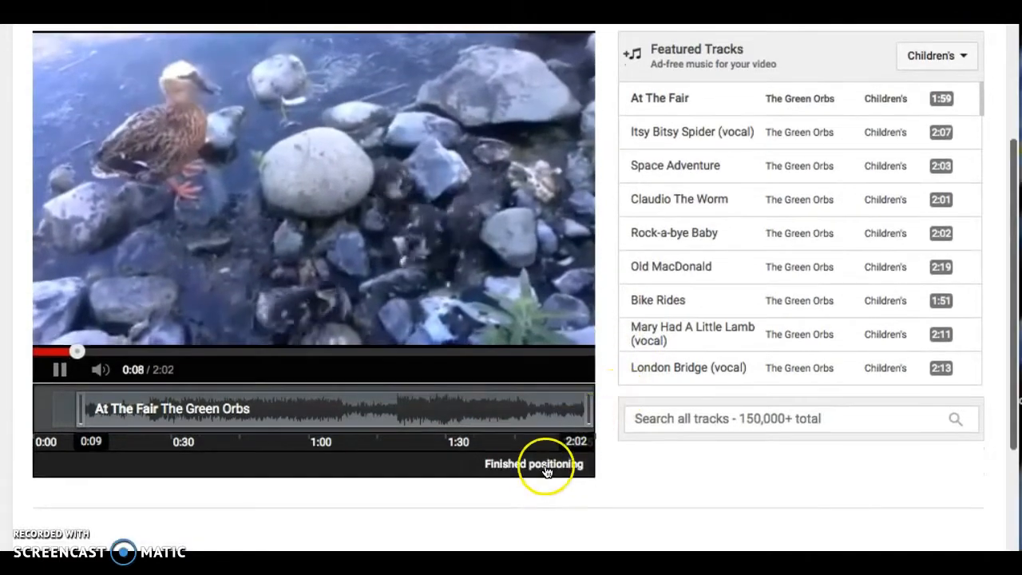
{"action": "left_click", "coordinate": [514, 464]}
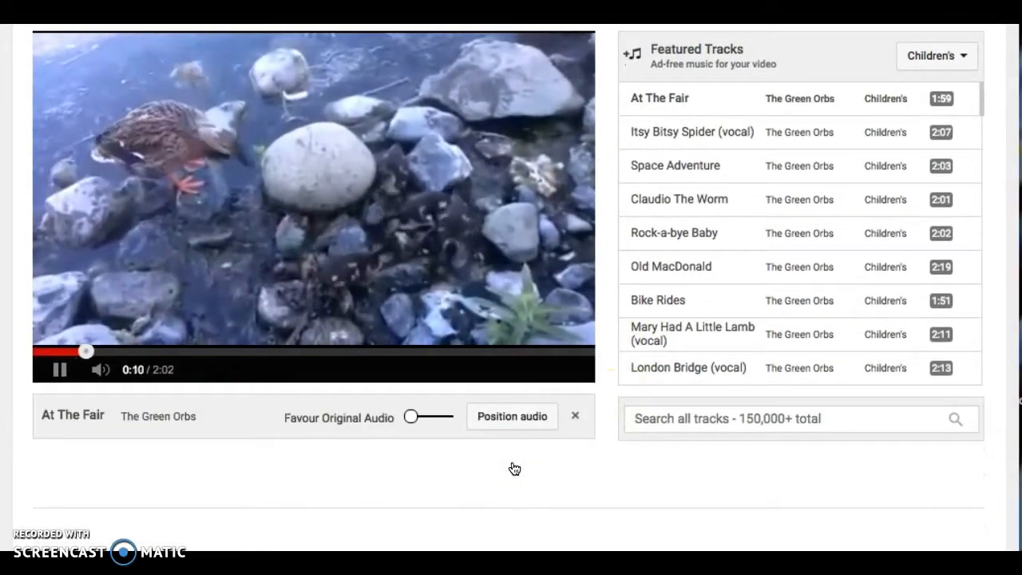
- Save the audio changes to the existing test vid video and confirm processing of the edits
{"action": "scroll", "coordinate": [597, 445], "scroll_direction": "up", "scroll_amount": 2}
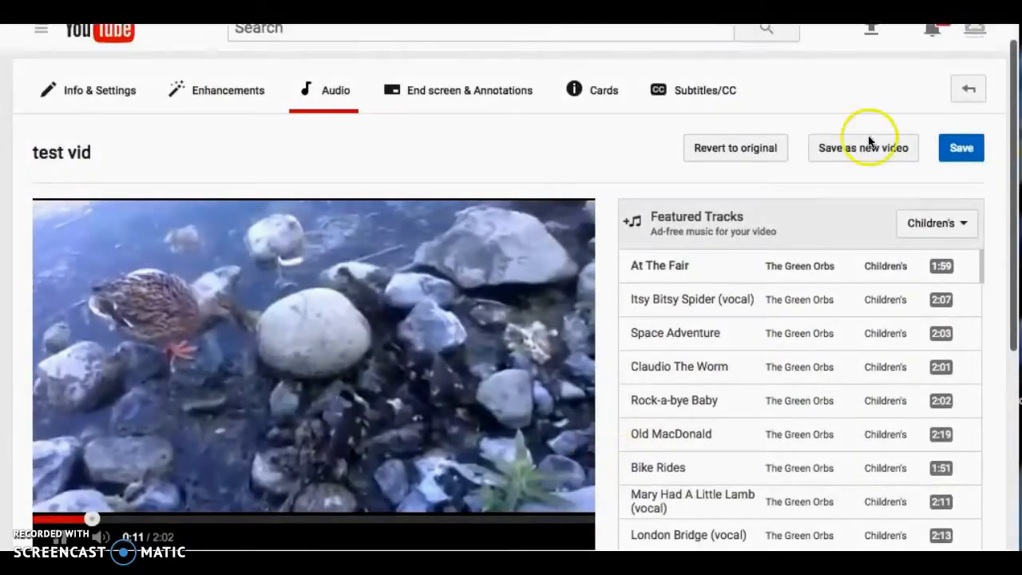
{"action": "left_click", "coordinate": [961, 178]}
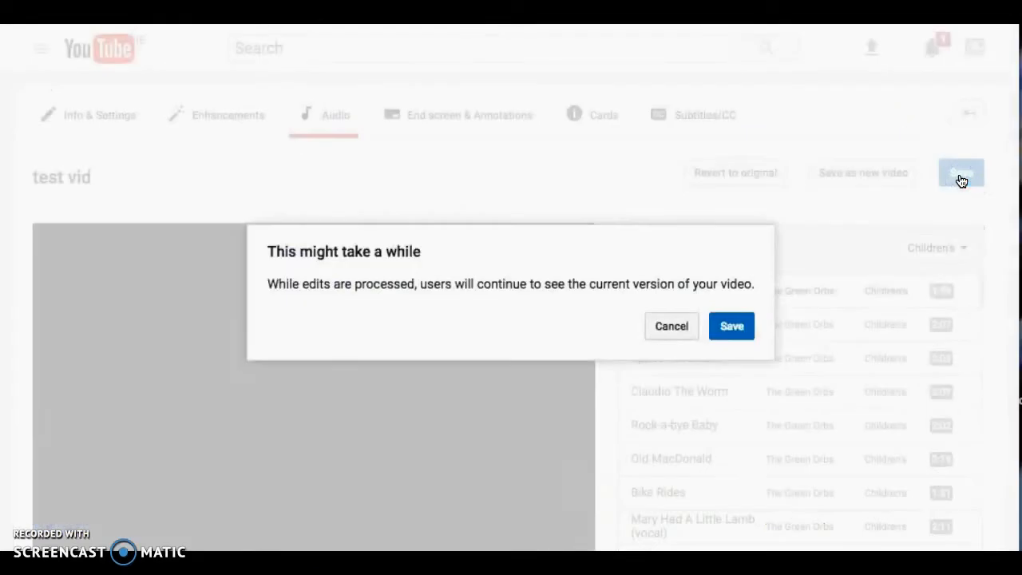
{"action": "left_click", "coordinate": [733, 325]}
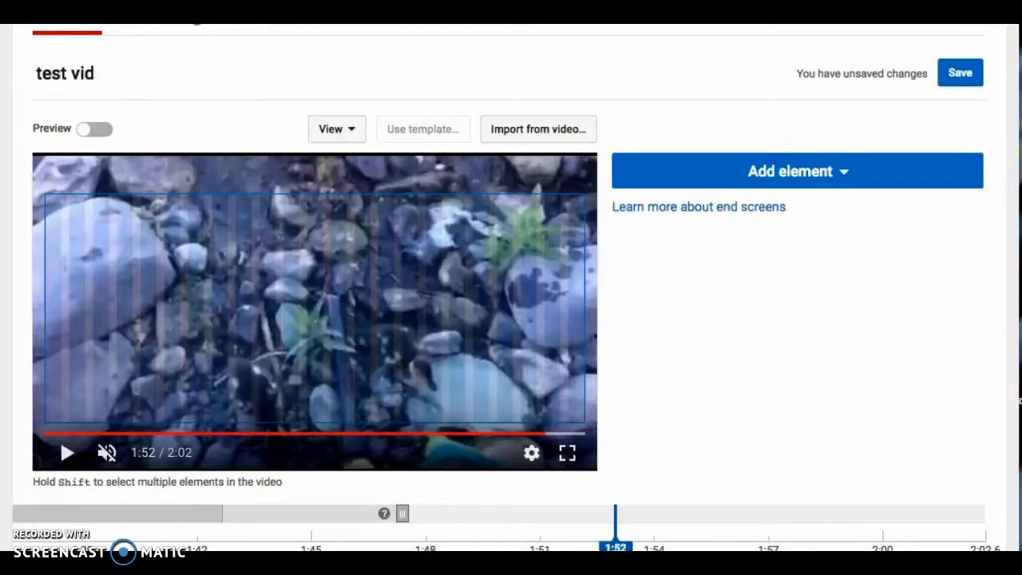
- Add a video element to the end screen, choosing the uploaded video What is digital literacy?
{"action": "scroll", "coordinate": [615, 399], "scroll_direction": "up", "scroll_amount": 2}
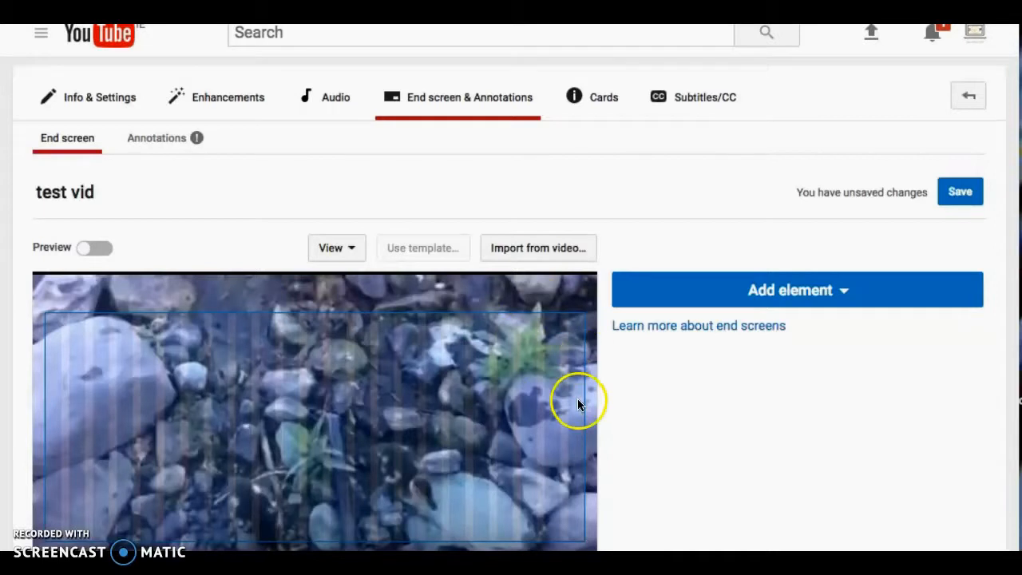
{"action": "scroll", "coordinate": [603, 429], "scroll_direction": "down", "scroll_amount": 2}
{"action": "scroll", "coordinate": [603, 429], "scroll_direction": "up", "scroll_amount": 3}
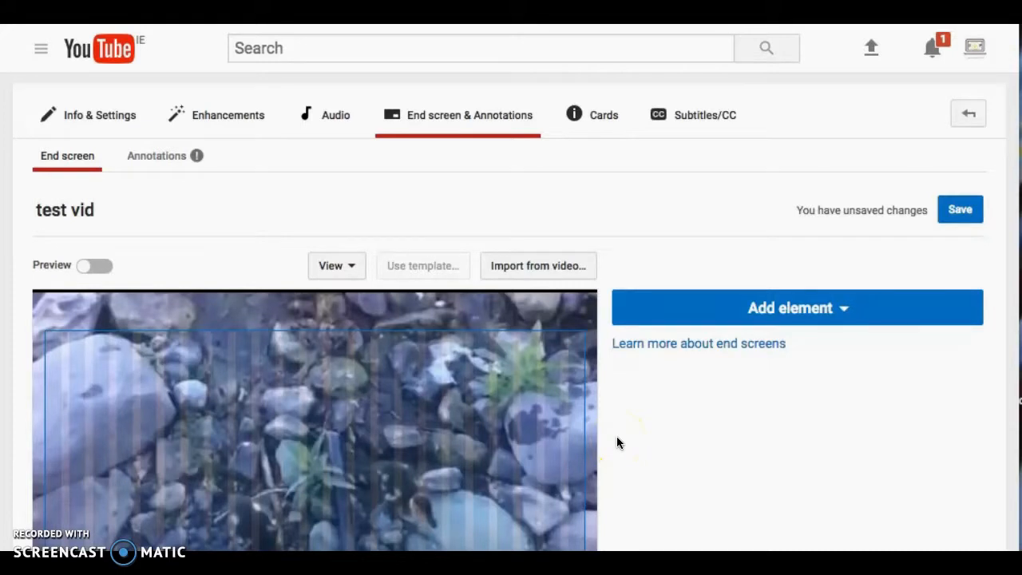
{"action": "scroll", "coordinate": [616, 442], "scroll_direction": "down", "scroll_amount": 3}
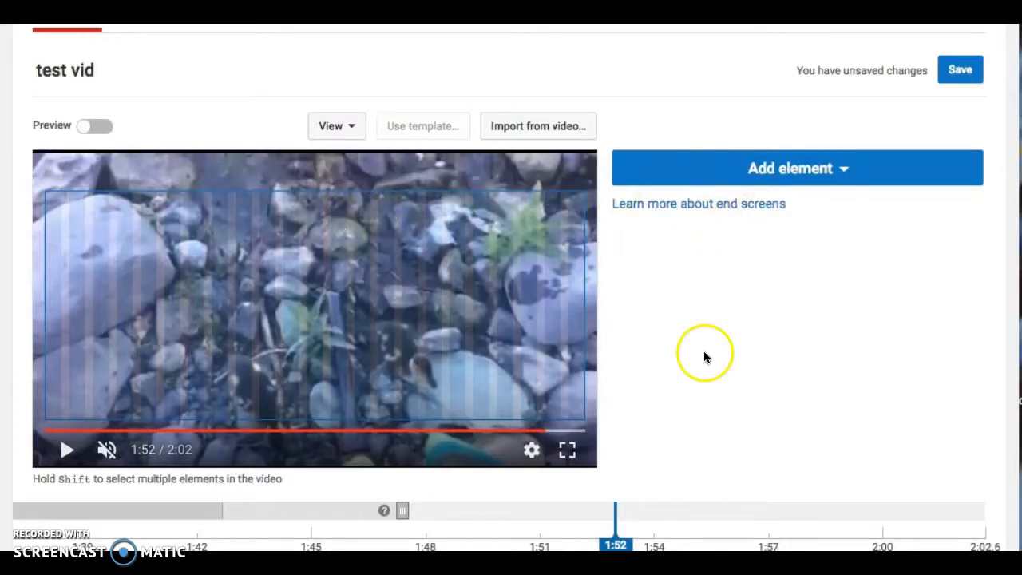
{"action": "left_click", "coordinate": [840, 169]}
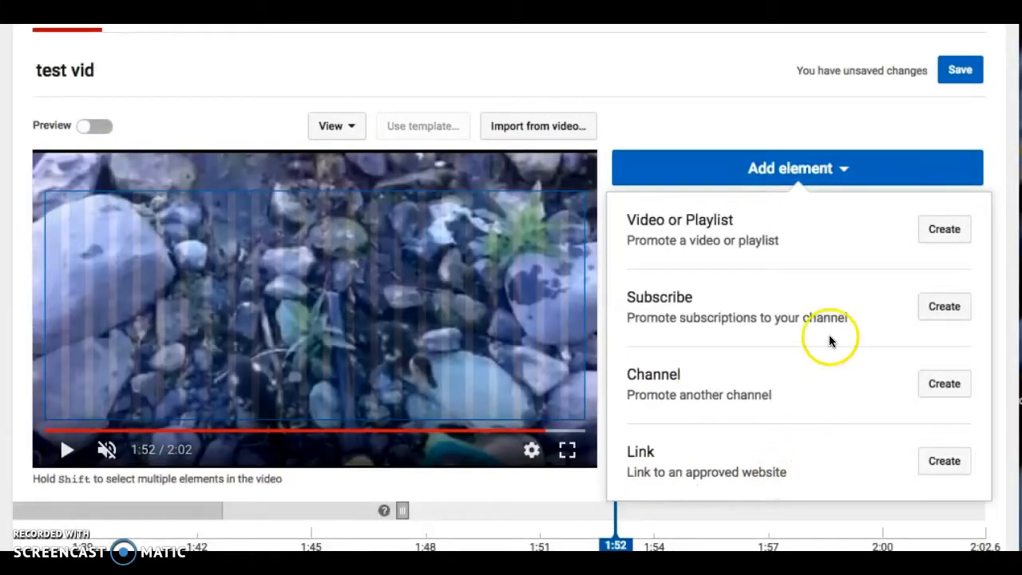
{"action": "left_click", "coordinate": [943, 231]}
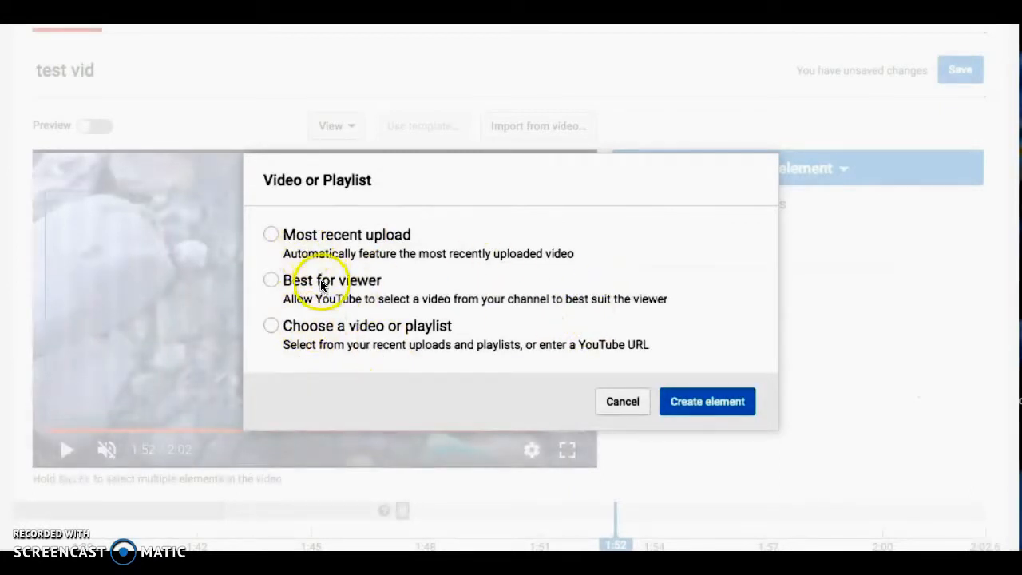
{"action": "left_click", "coordinate": [272, 326]}
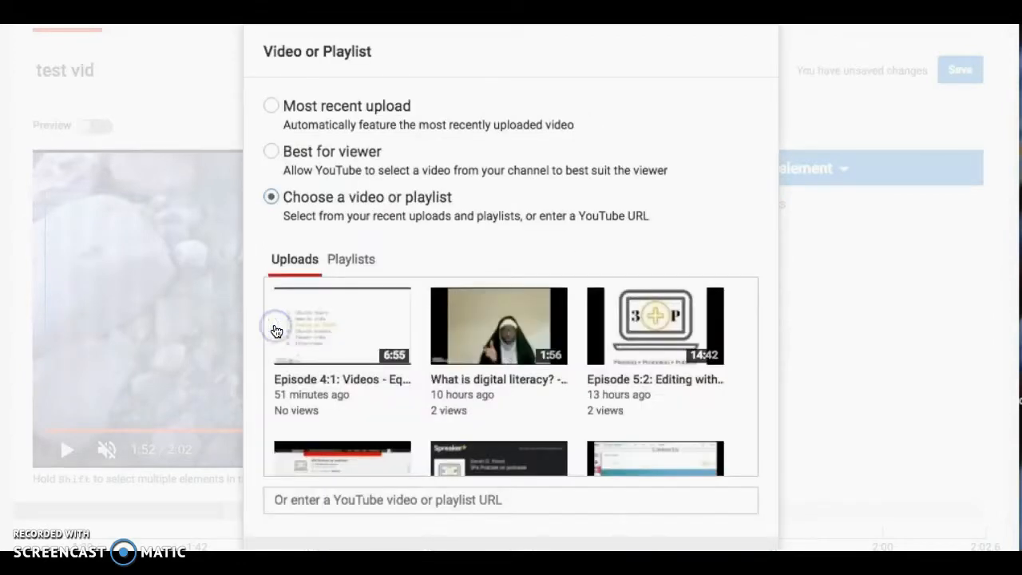
{"action": "left_click", "coordinate": [468, 298]}
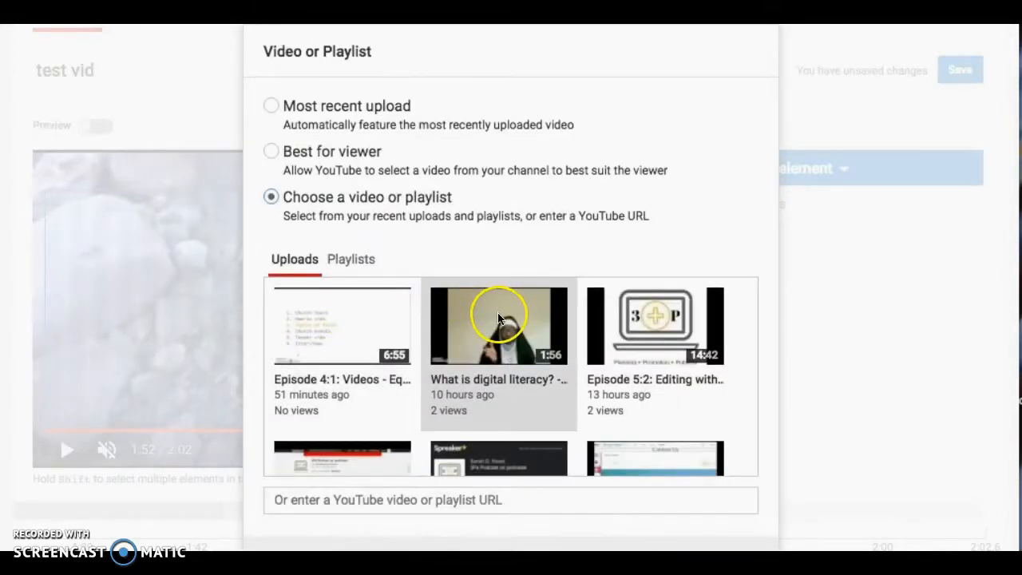
{"action": "left_click", "coordinate": [498, 317]}
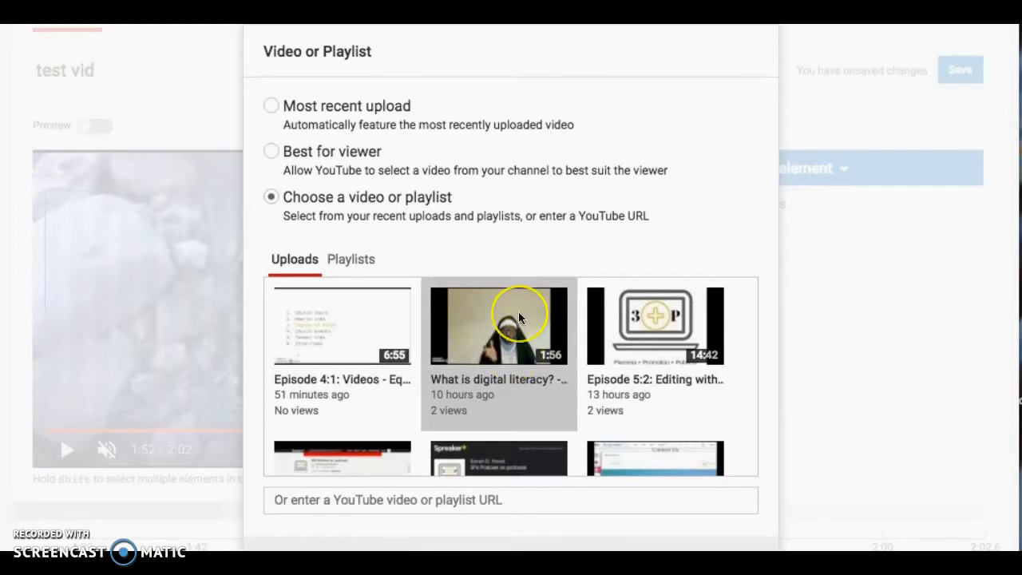
{"action": "scroll", "coordinate": [518, 342], "scroll_direction": "down", "scroll_amount": 5}
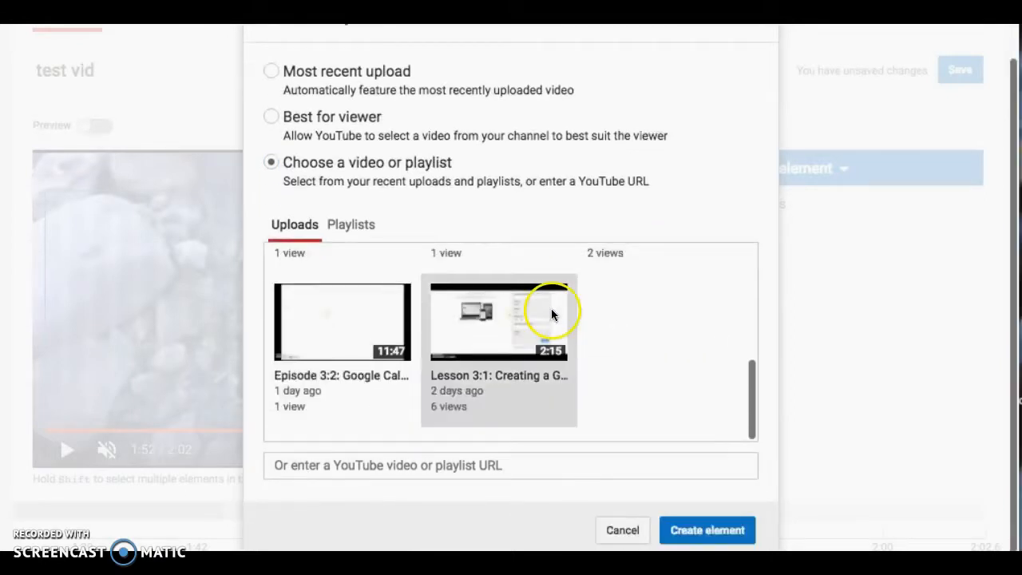
{"action": "left_click", "coordinate": [690, 531]}
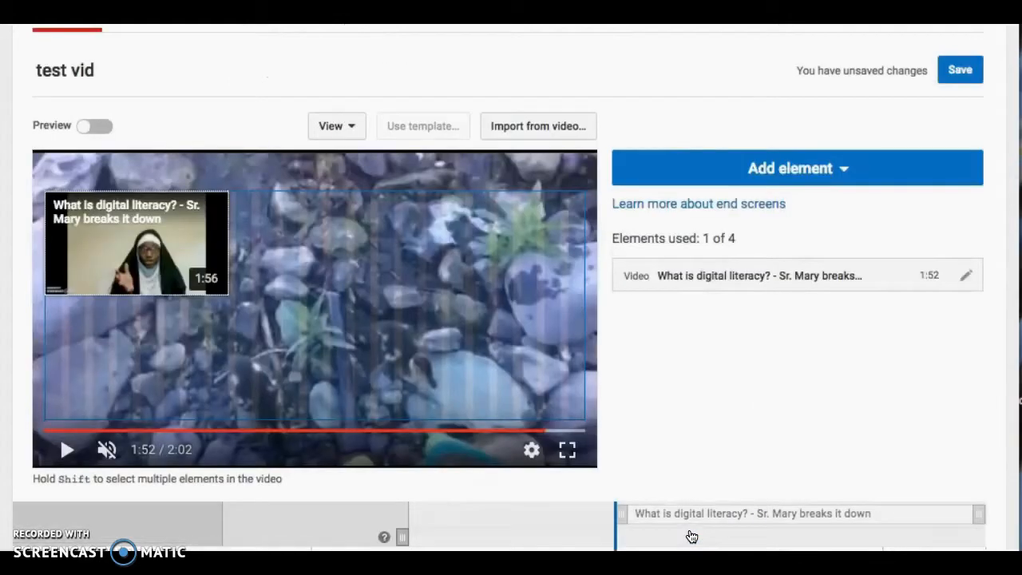
- Place the video element in the frame's lower-right corner and set it to start at 1:57
{"action": "scroll", "coordinate": [721, 447], "scroll_direction": "down", "scroll_amount": 2}
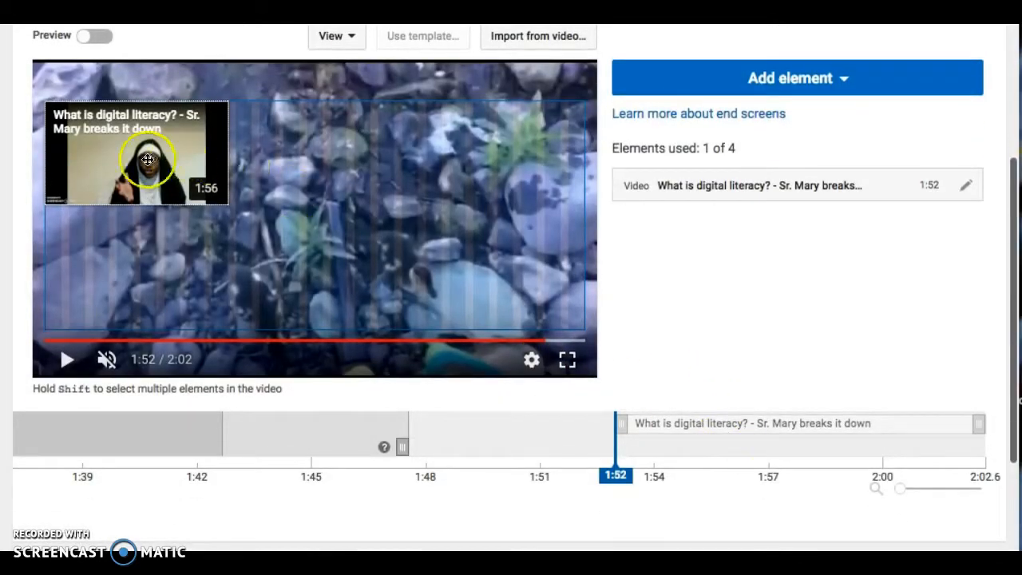
{"action": "left_click_drag", "start_coordinate": [148, 160], "coordinate": [495, 303]}
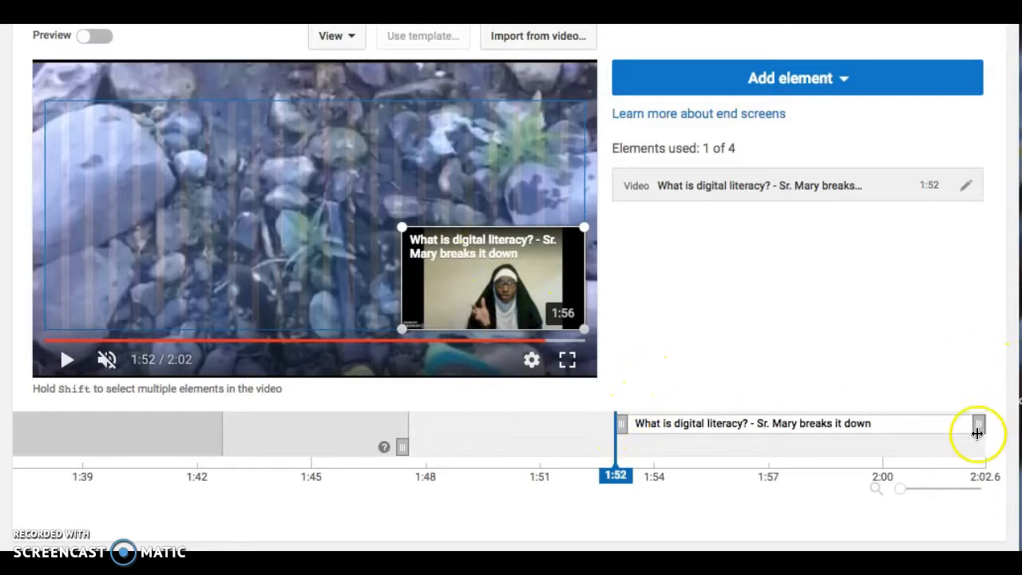
{"action": "left_click_drag", "start_coordinate": [623, 428], "coordinate": [831, 438]}
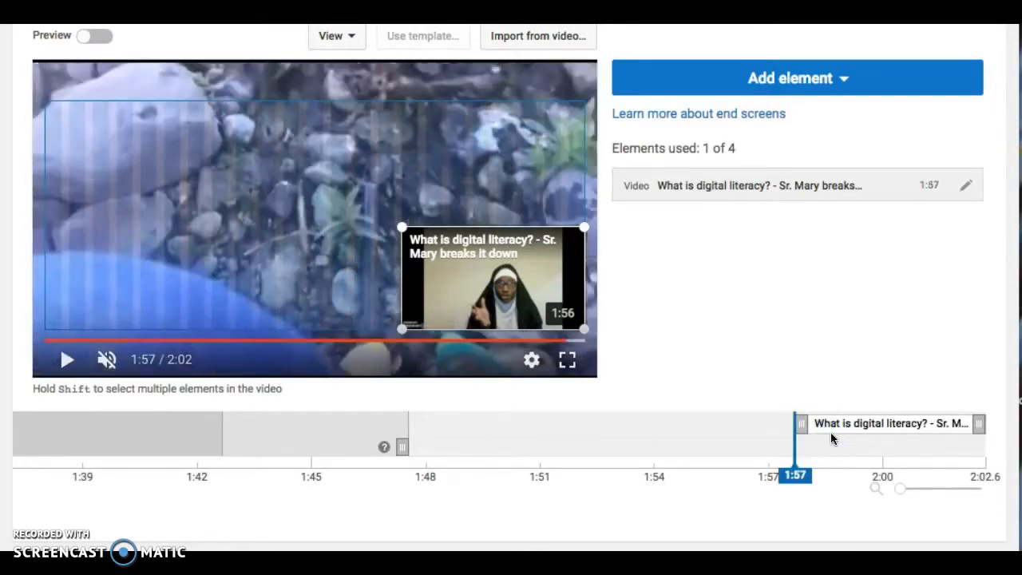
- Preview the end screen element by playing the video from 1:56, and save the end screen
{"action": "left_click", "coordinate": [764, 431]}
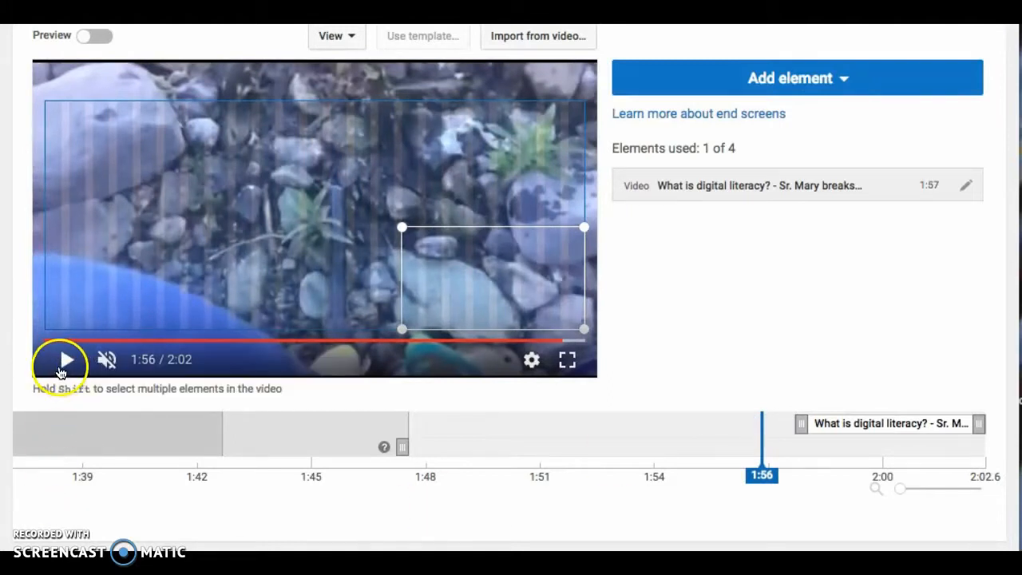
{"action": "left_click", "coordinate": [65, 360]}
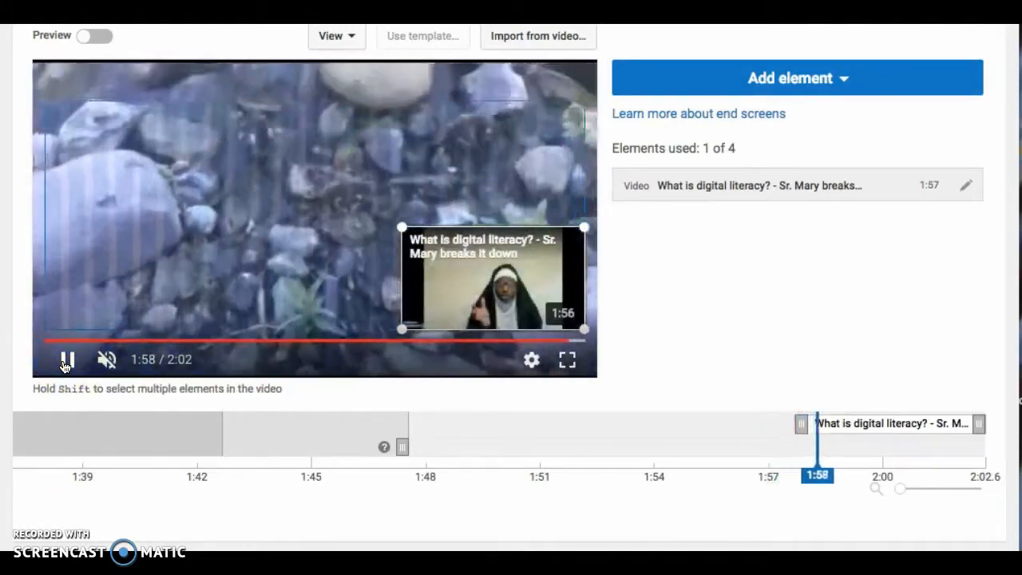
{"action": "left_click", "coordinate": [65, 361]}
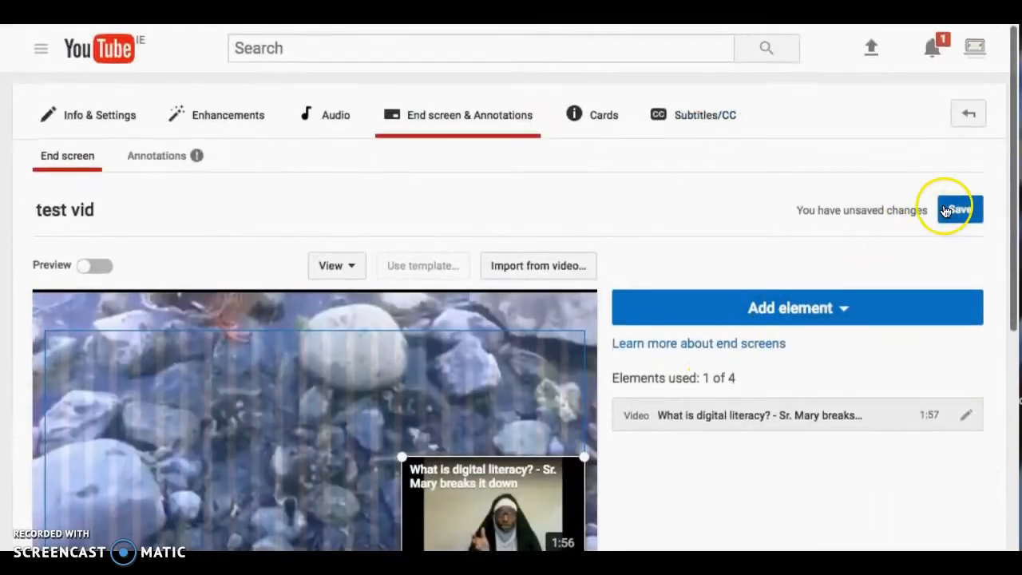
{"action": "left_click", "coordinate": [958, 212]}
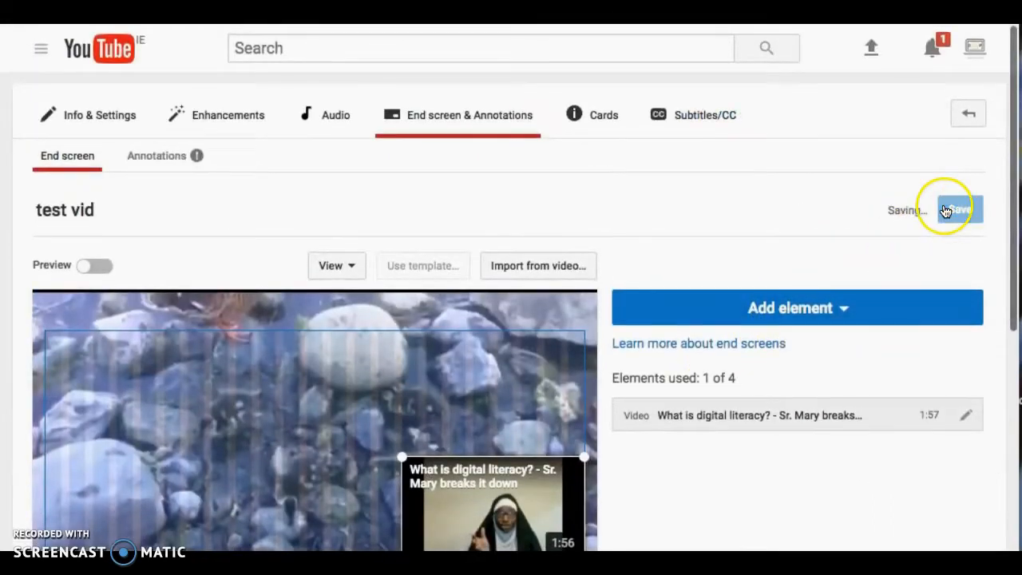
{"action": "scroll", "coordinate": [758, 325], "scroll_direction": "up", "scroll_amount": 5}
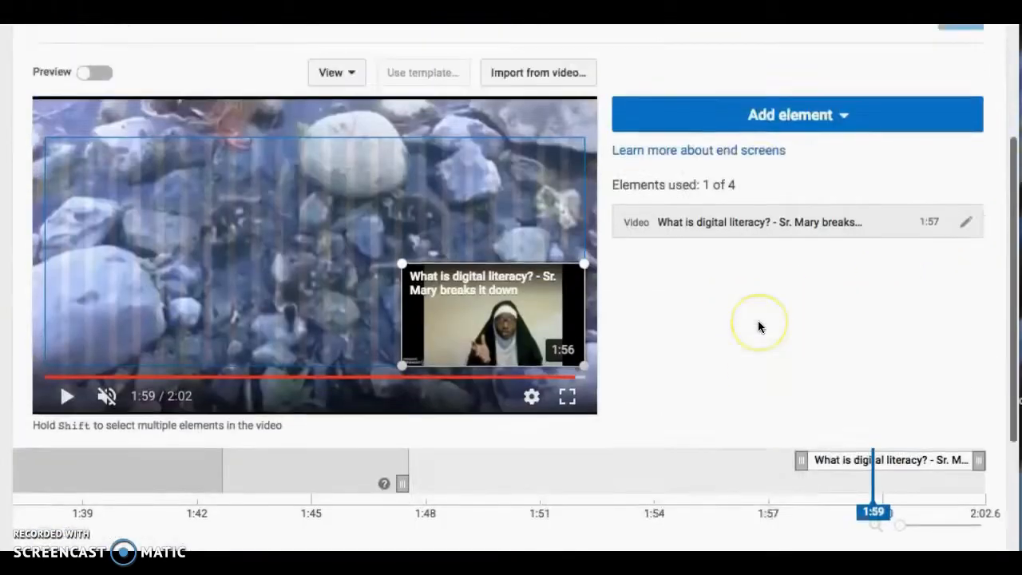
- Start a link card for test vid at 0:11 that points to the channel's associated website
{"action": "left_click", "coordinate": [604, 120]}
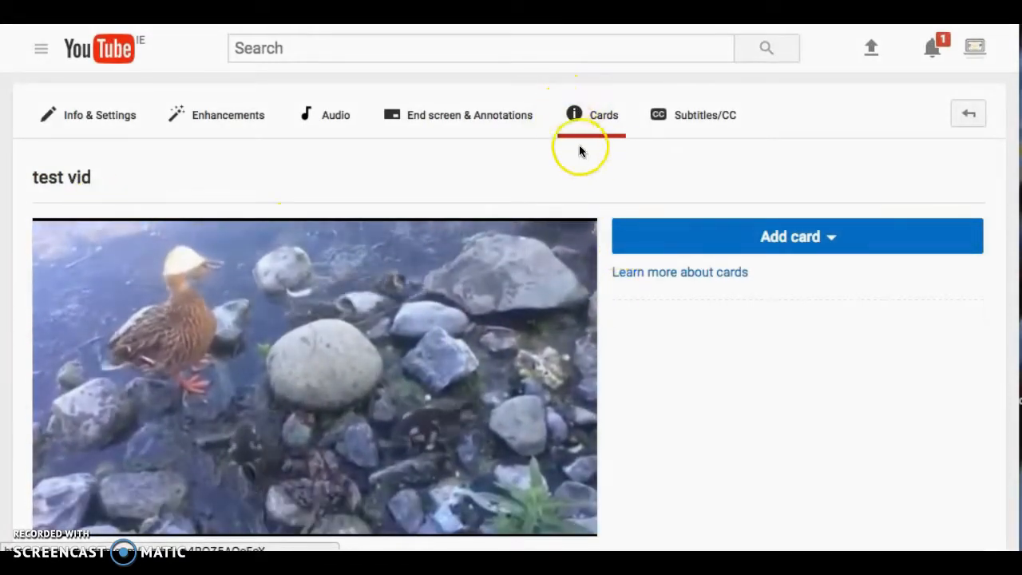
{"action": "scroll", "coordinate": [625, 368], "scroll_direction": "down", "scroll_amount": 3}
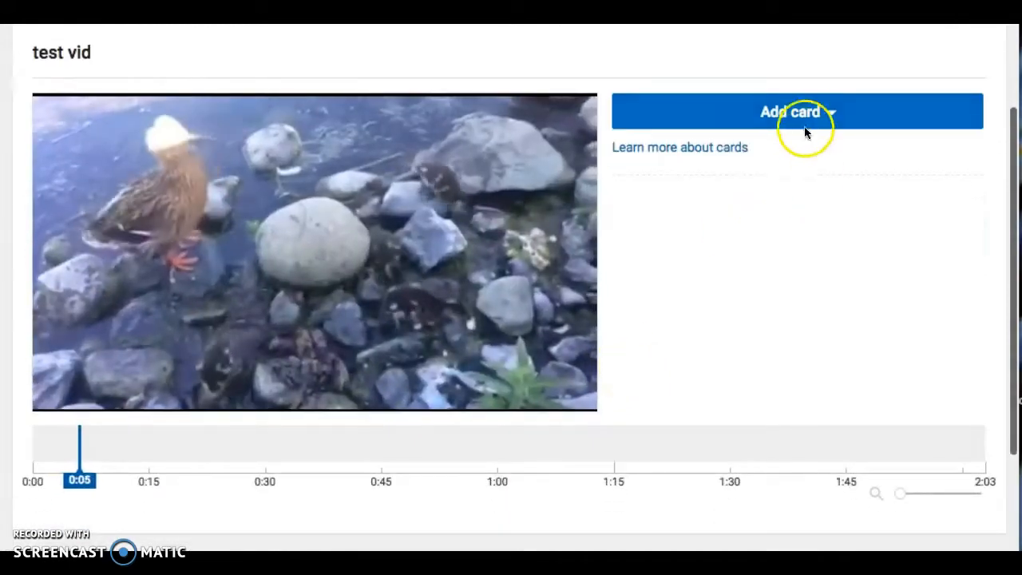
{"action": "left_click", "coordinate": [822, 115]}
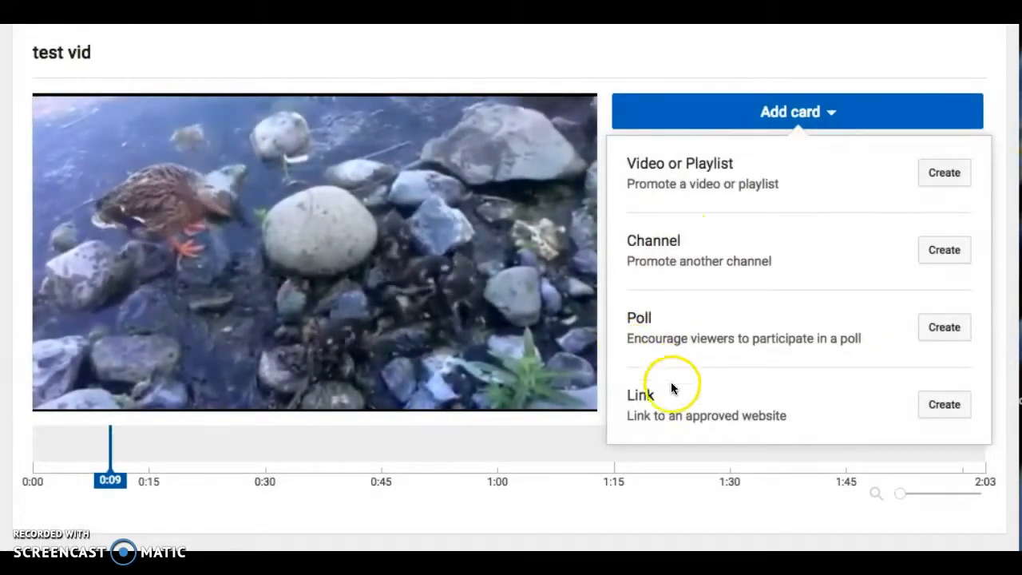
{"action": "left_click", "coordinate": [944, 405]}
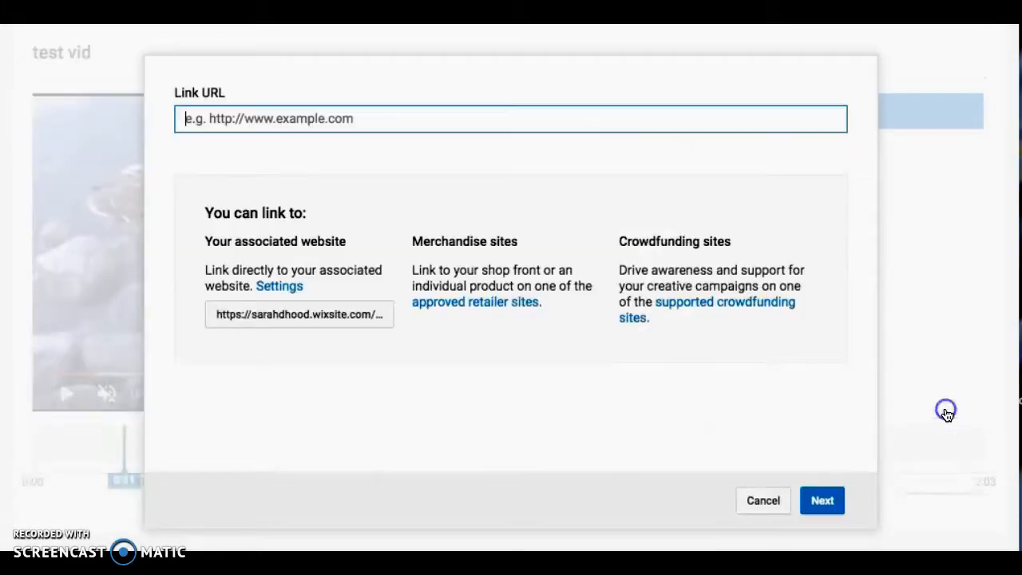
{"action": "left_click", "coordinate": [309, 320]}
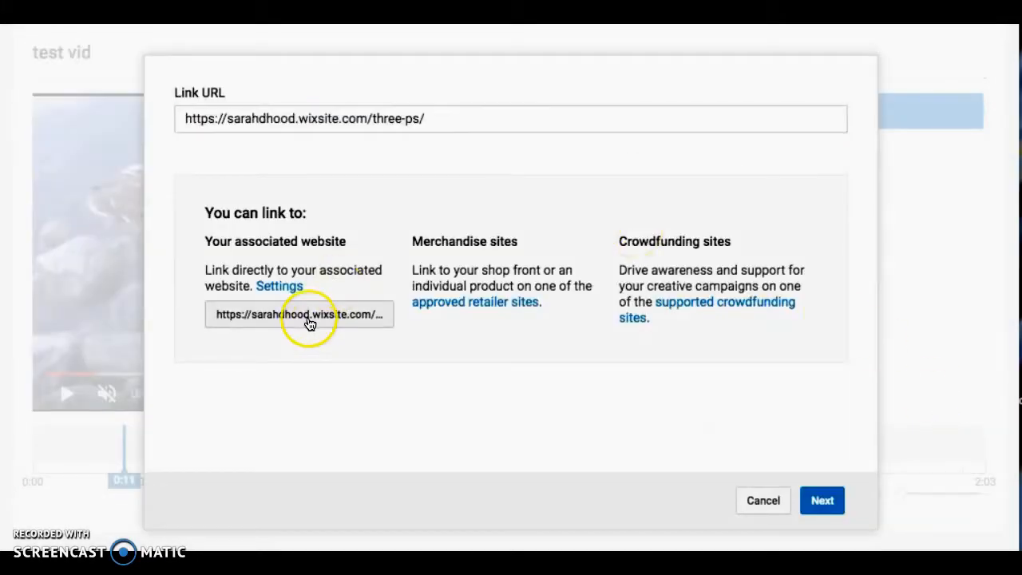
{"action": "left_click", "coordinate": [822, 500]}
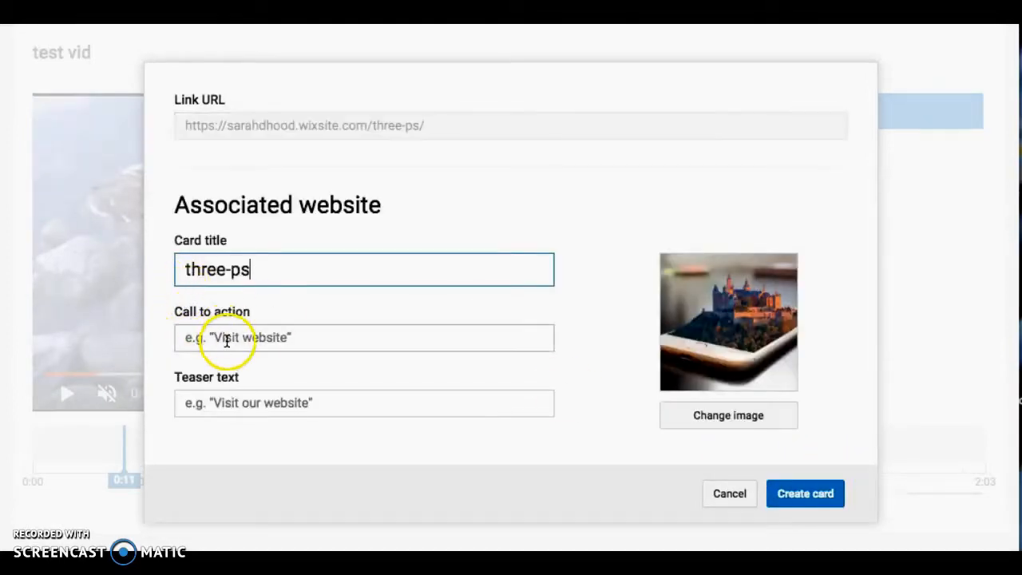
- Set the link card's call to action to Visit website and its teaser text to learn more
{"action": "left_click", "coordinate": [217, 339]}
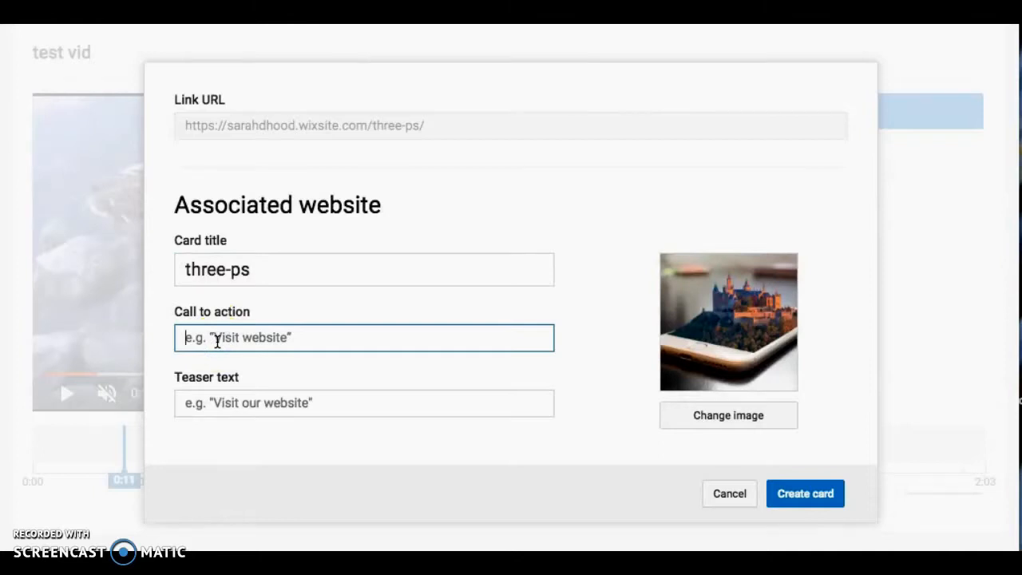
{"action": "type", "text": "Visit website"}
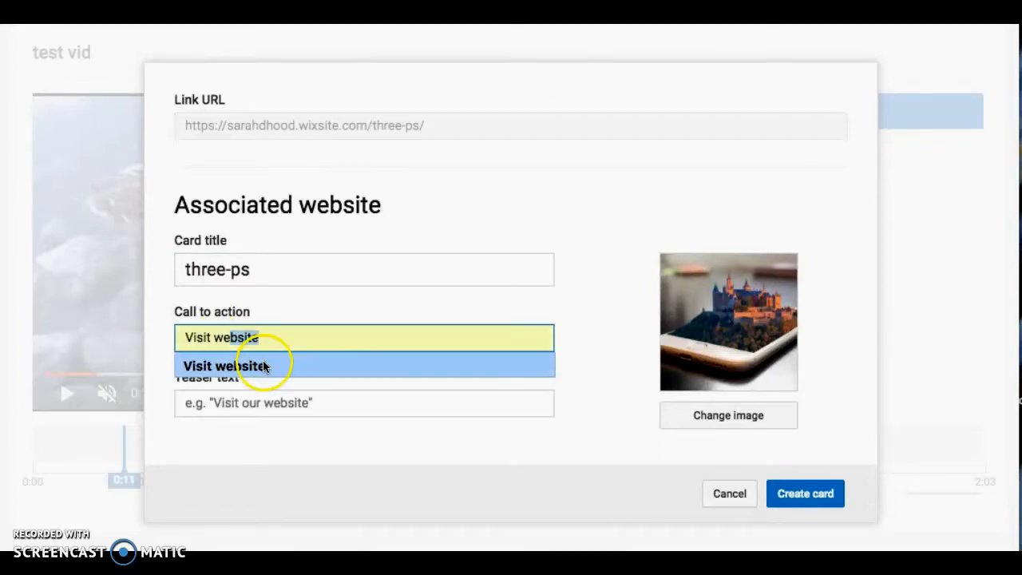
{"action": "left_click", "coordinate": [260, 363]}
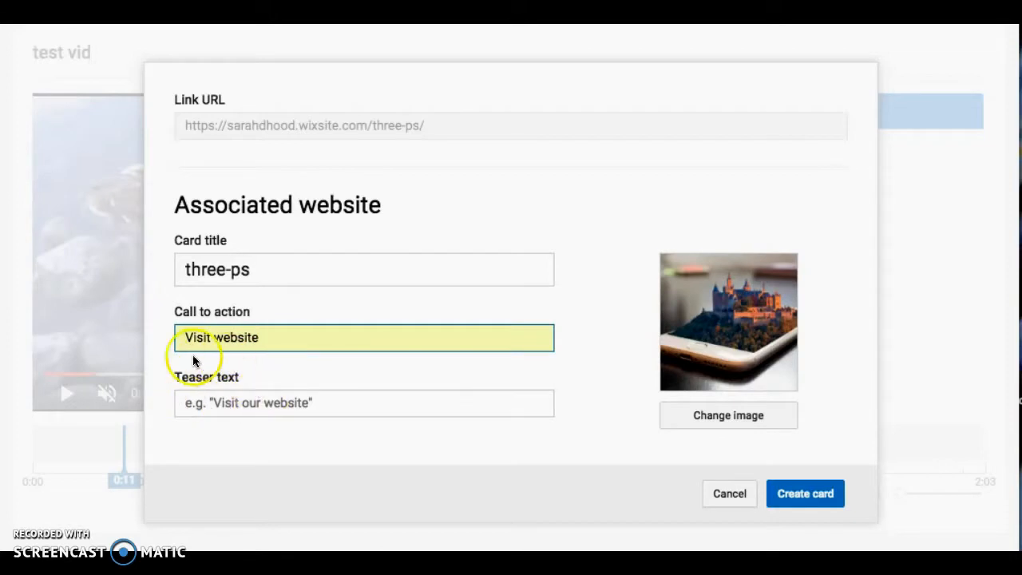
{"action": "left_click", "coordinate": [213, 407]}
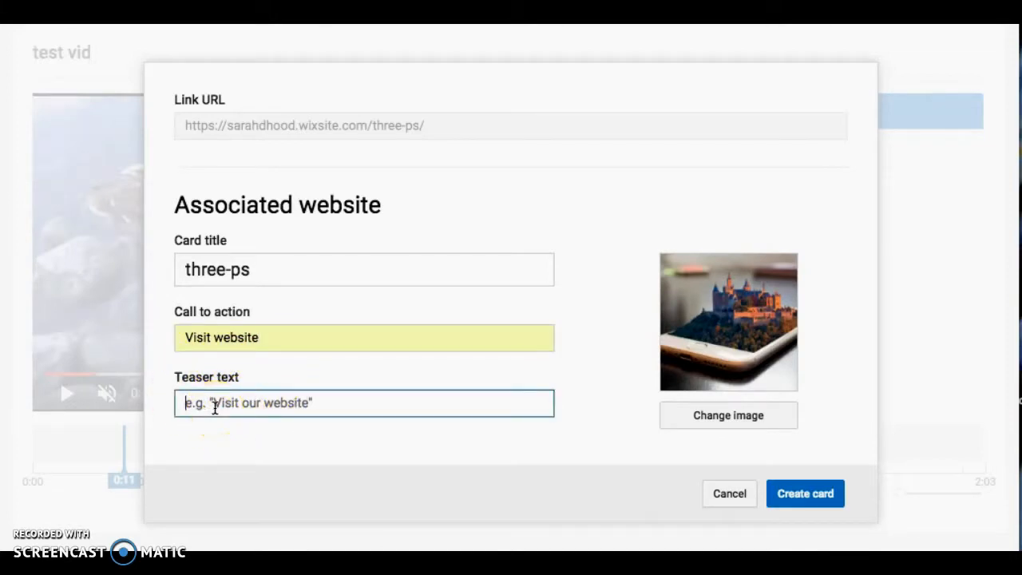
{"action": "type", "text": "learn"}
{"action": "type", "text": "more"}
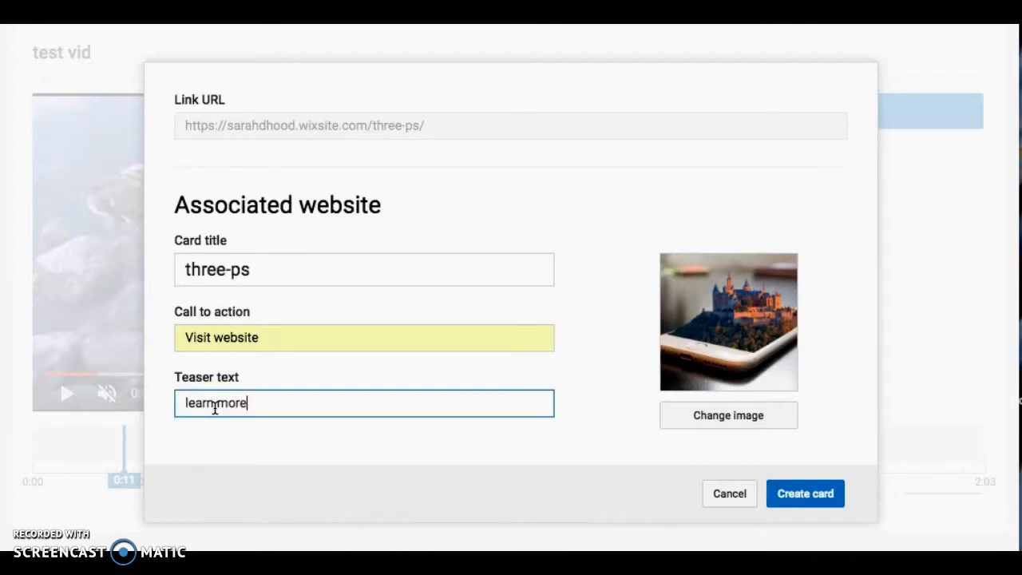
- Create the link card, preview it by playing test vid from 0:09, and open the card on the video
{"action": "left_click", "coordinate": [811, 494]}
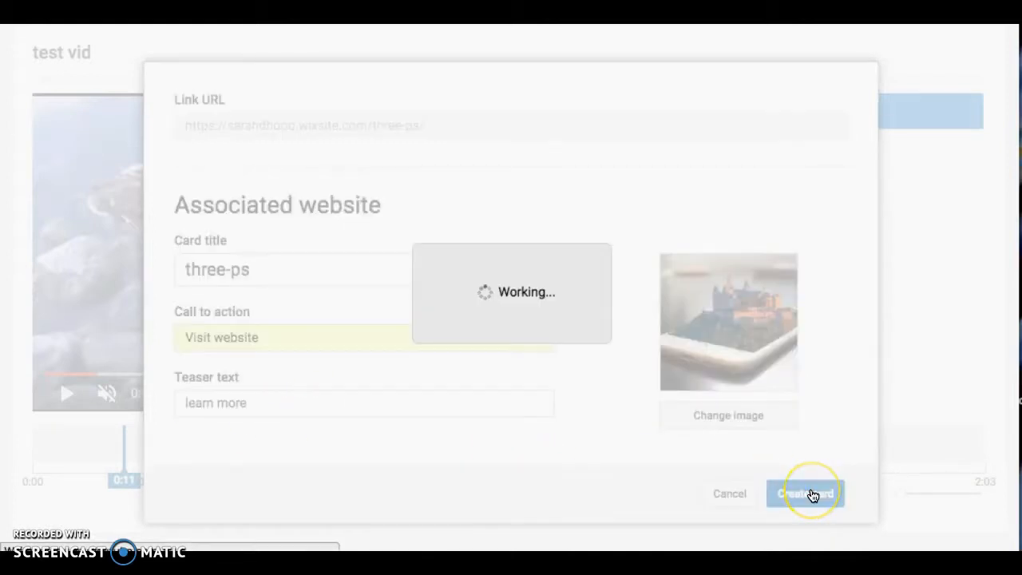
{"action": "scroll", "coordinate": [809, 443], "scroll_direction": "down", "scroll_amount": 1}
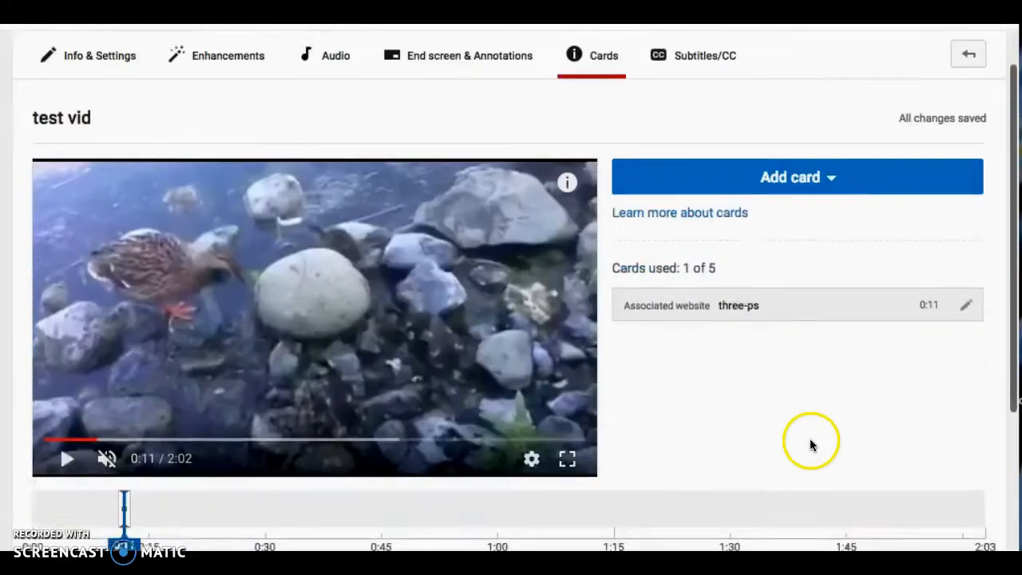
{"action": "scroll", "coordinate": [810, 444], "scroll_direction": "down", "scroll_amount": 1}
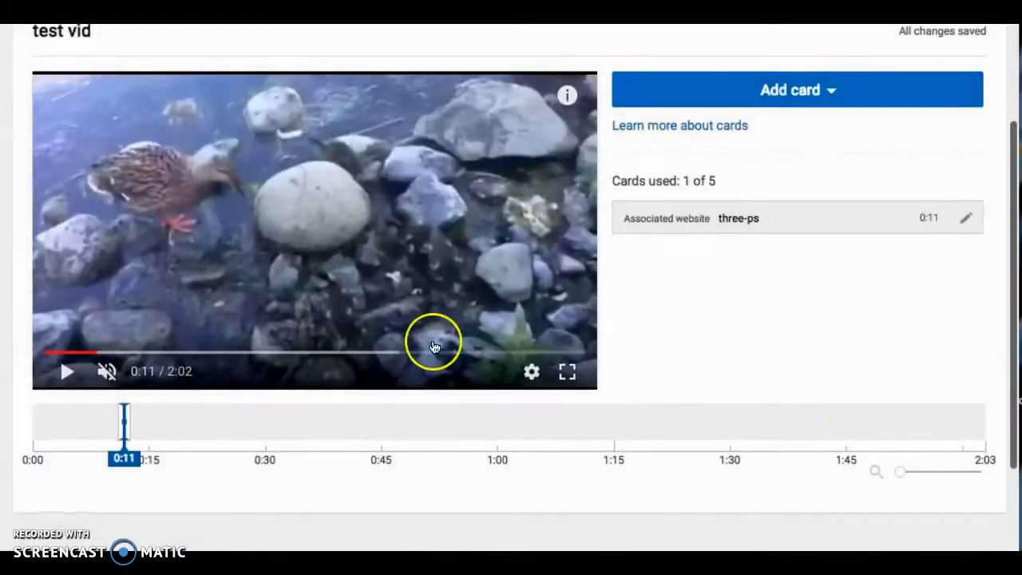
{"action": "left_click", "coordinate": [104, 428]}
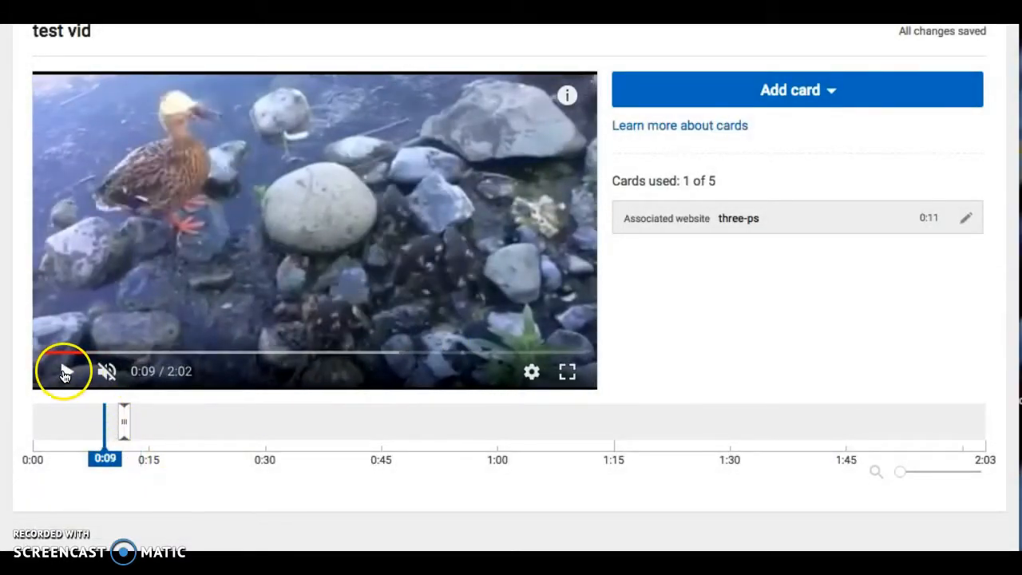
{"action": "left_click", "coordinate": [65, 373]}
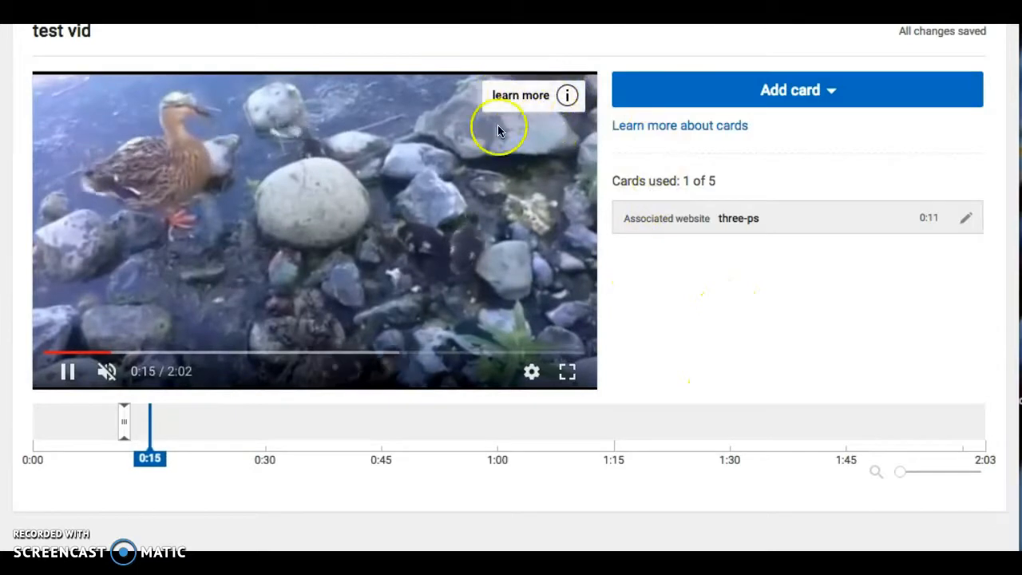
{"action": "left_click", "coordinate": [568, 94]}
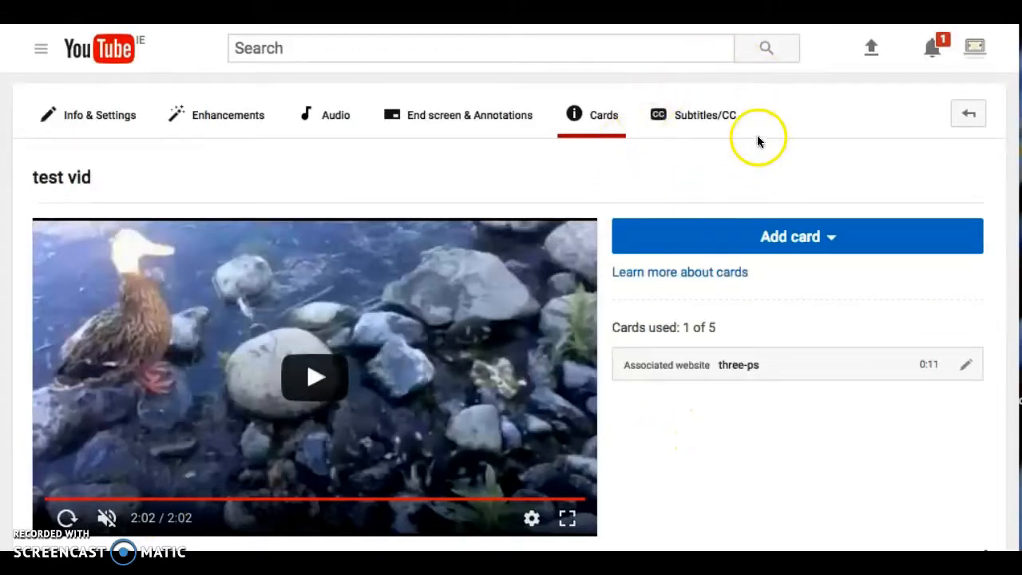
- Look over the subtitles and closed captions page of test vid and return to the list of uploaded videos
{"action": "left_click", "coordinate": [693, 114]}
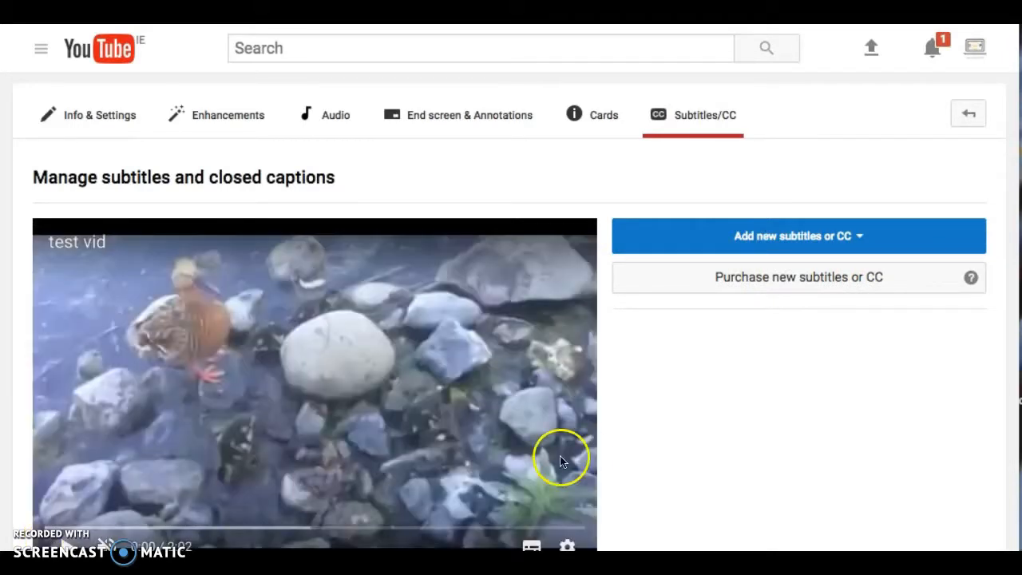
{"action": "left_click", "coordinate": [968, 118]}
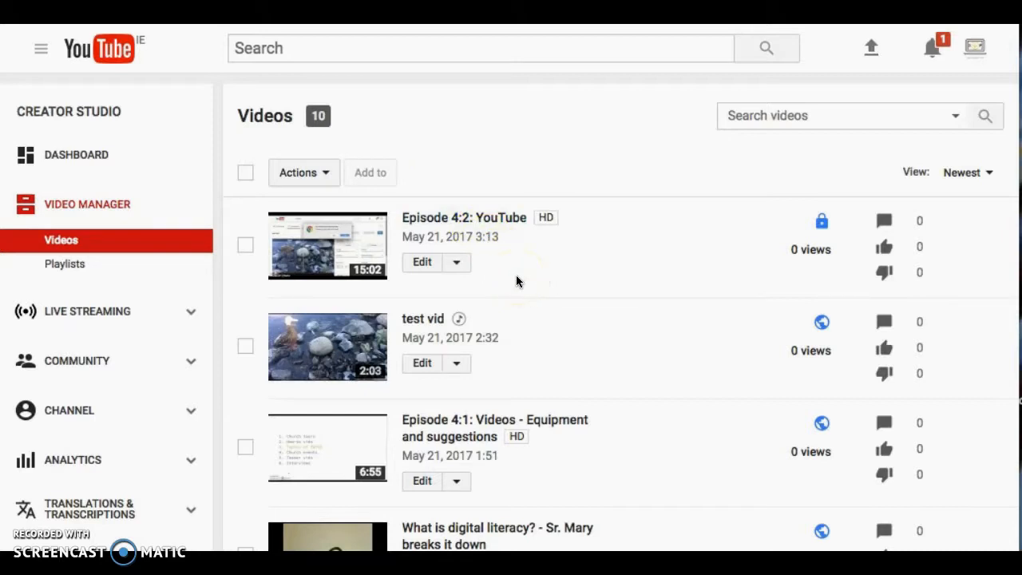
{"action": "left_click", "coordinate": [457, 264]}
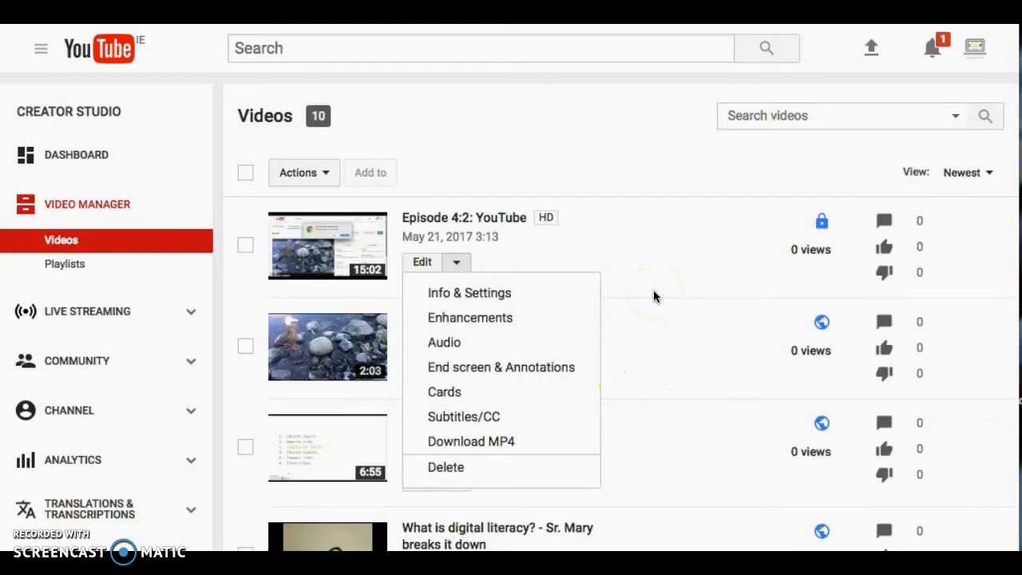
{"action": "left_click", "coordinate": [454, 263]}
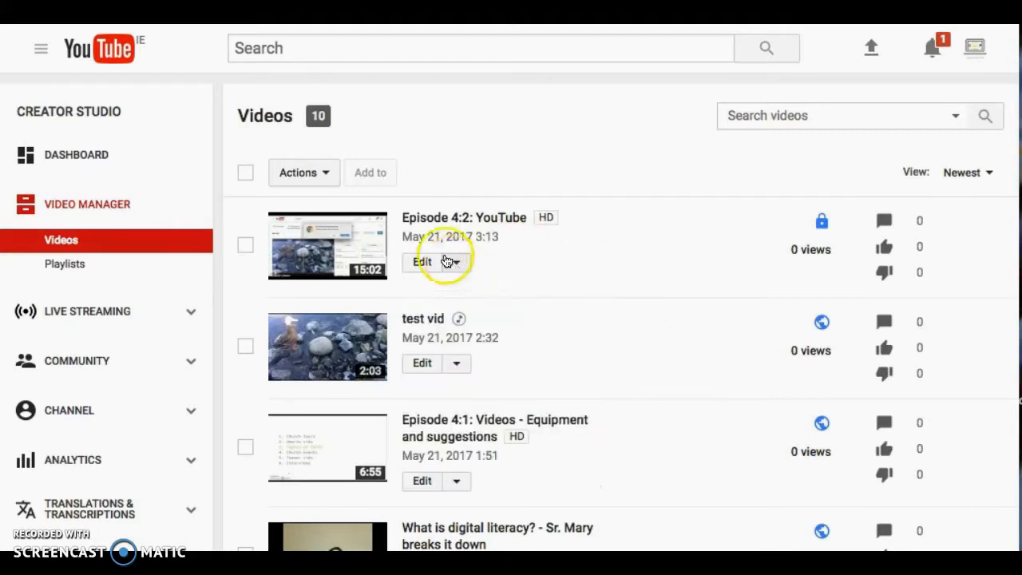
{"action": "left_click", "coordinate": [315, 181]}
{"action": "left_click", "coordinate": [326, 179]}
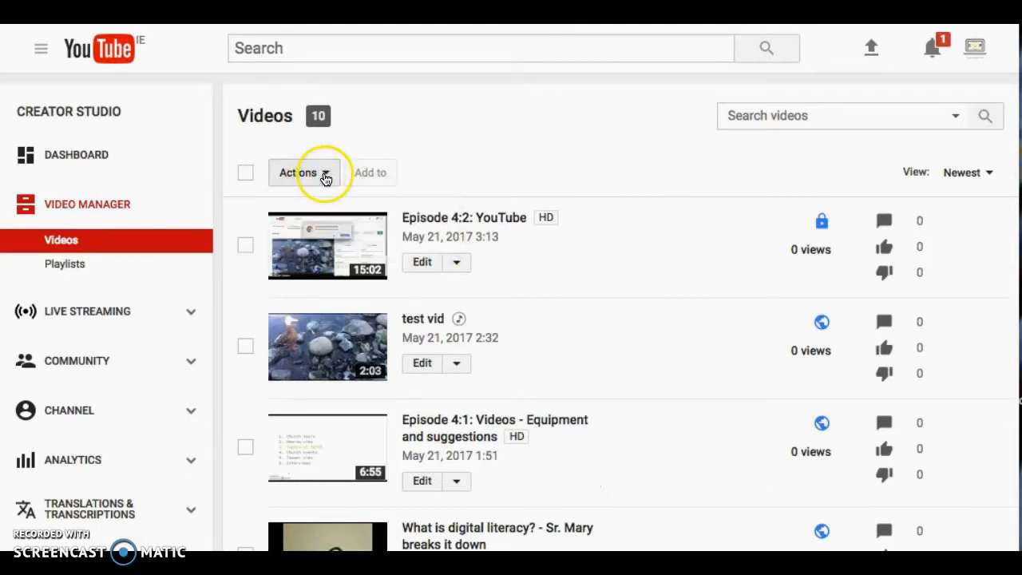
{"action": "left_click", "coordinate": [328, 177]}
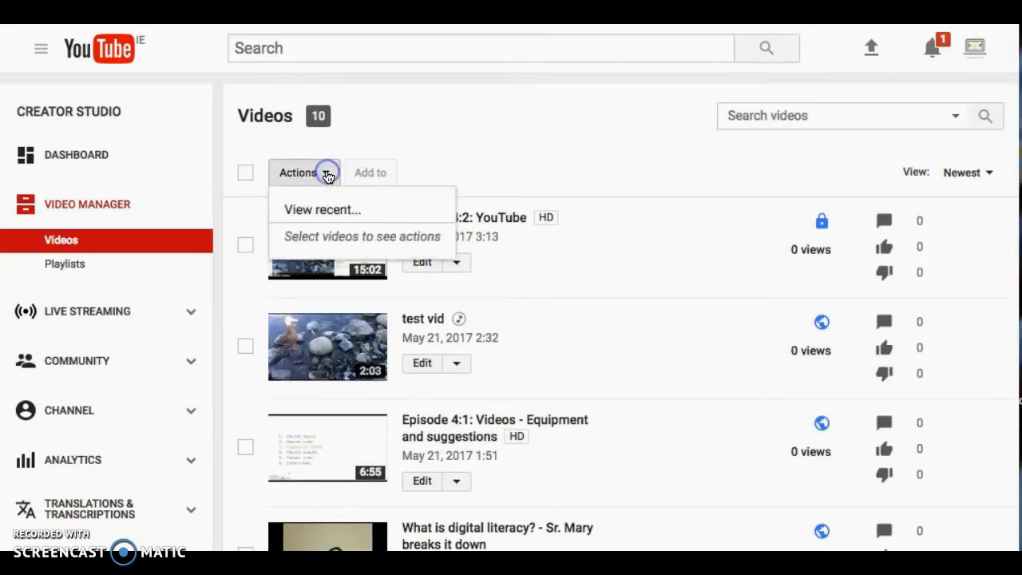
{"action": "left_click", "coordinate": [328, 177]}
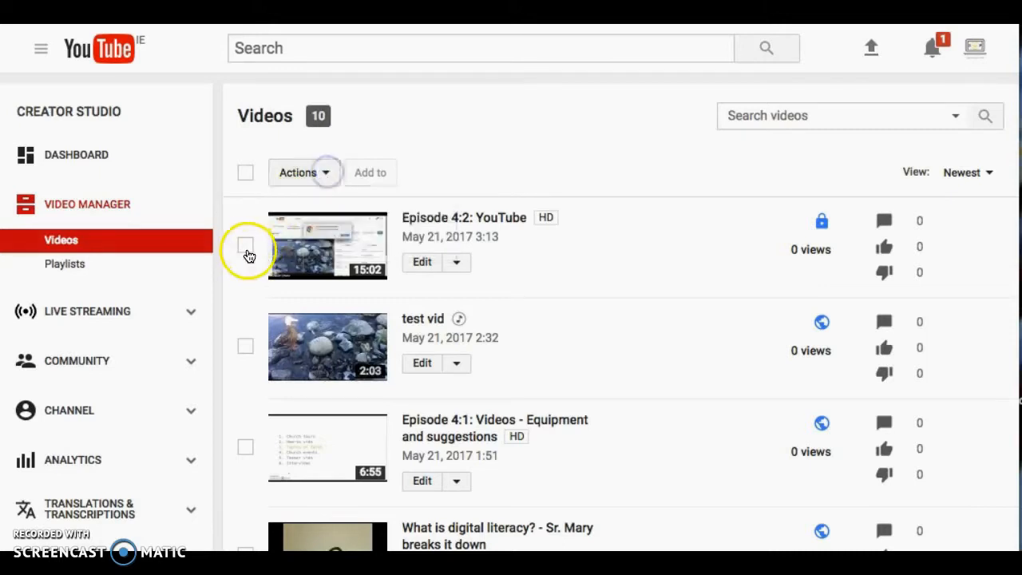
{"action": "left_click", "coordinate": [245, 246]}
{"action": "left_click", "coordinate": [325, 174]}
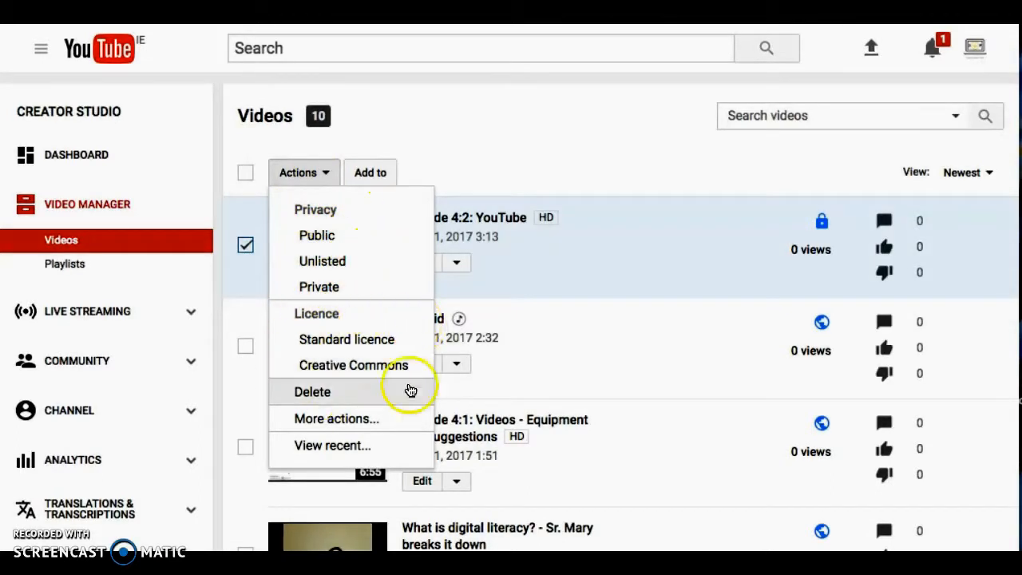
{"action": "left_click", "coordinate": [365, 421]}
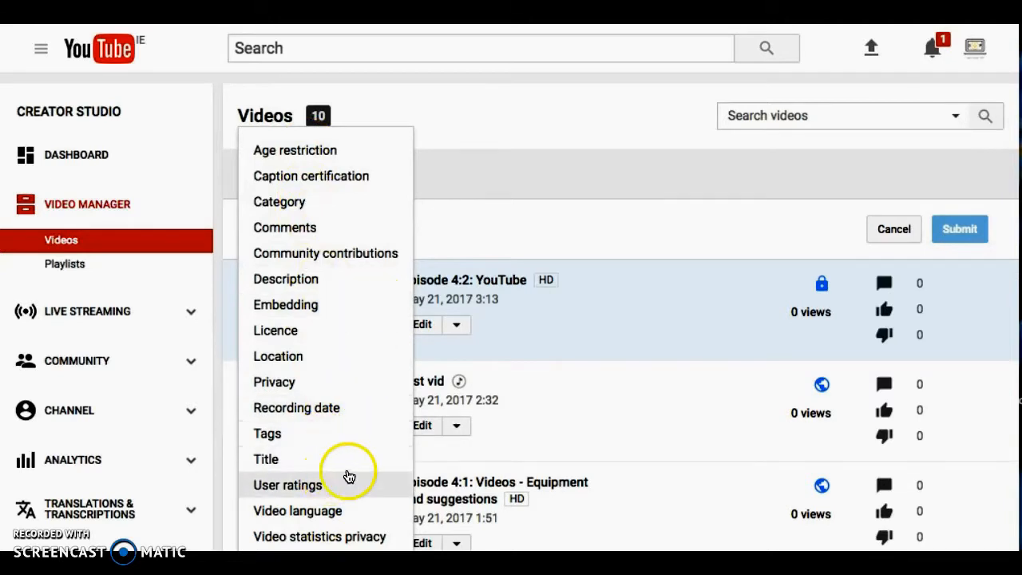
{"action": "left_click", "coordinate": [352, 311]}
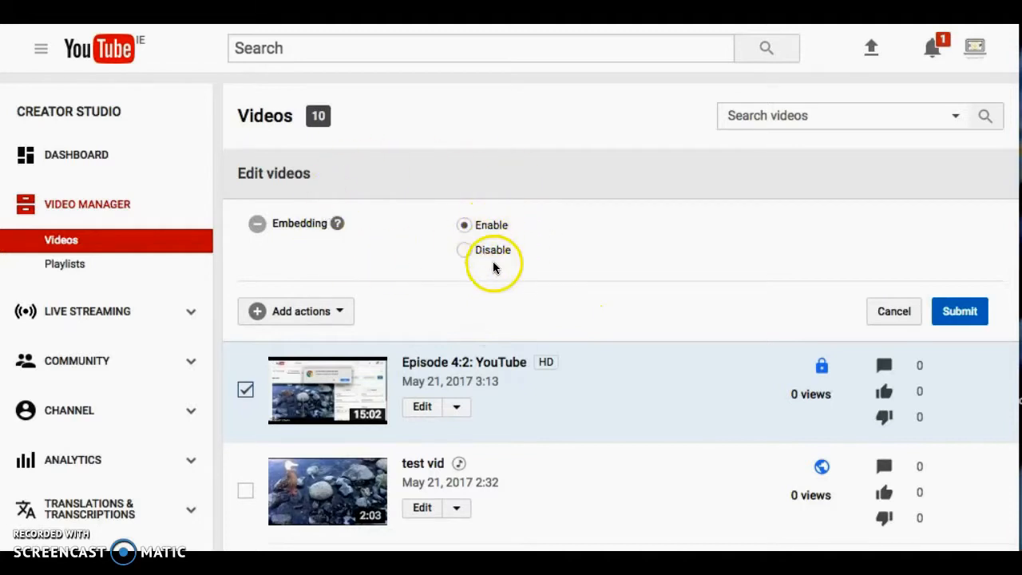
{"action": "left_click", "coordinate": [874, 310]}
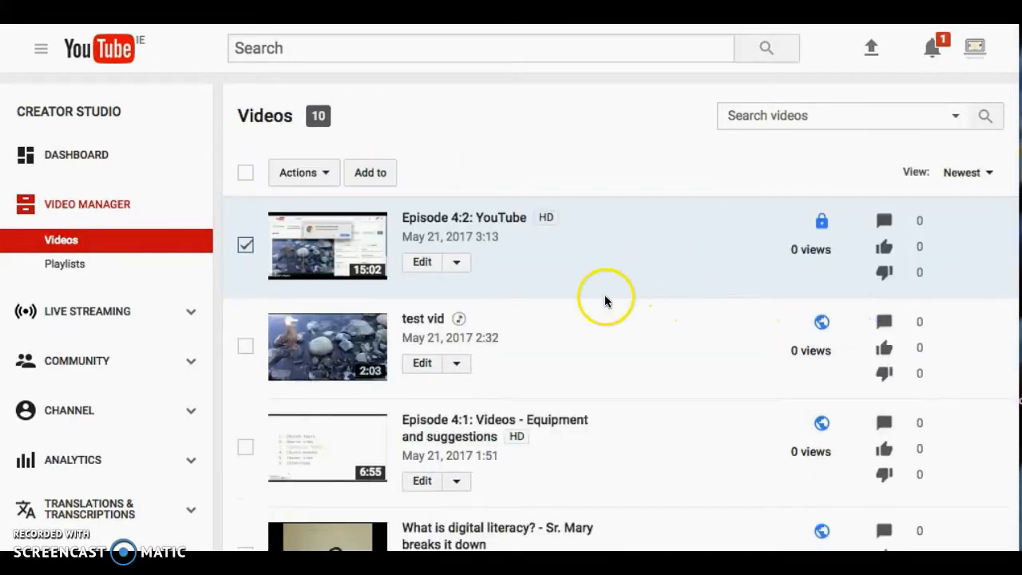
{"action": "left_click", "coordinate": [245, 245]}
- Enable embedding for test vid through a bulk edit, acknowledge that it cannot be undone, and submit the update
{"action": "left_click", "coordinate": [245, 349]}
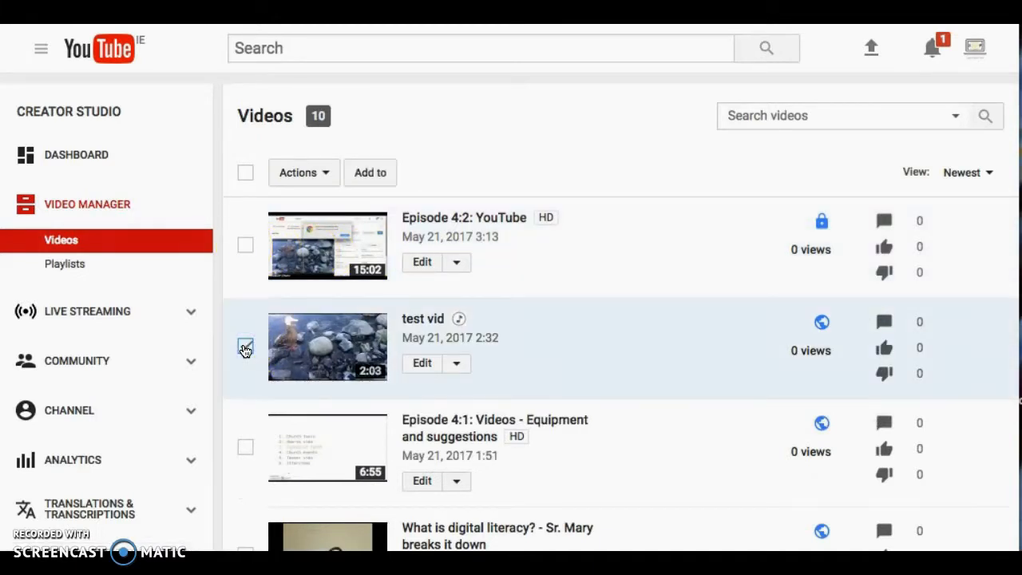
{"action": "left_click", "coordinate": [317, 176]}
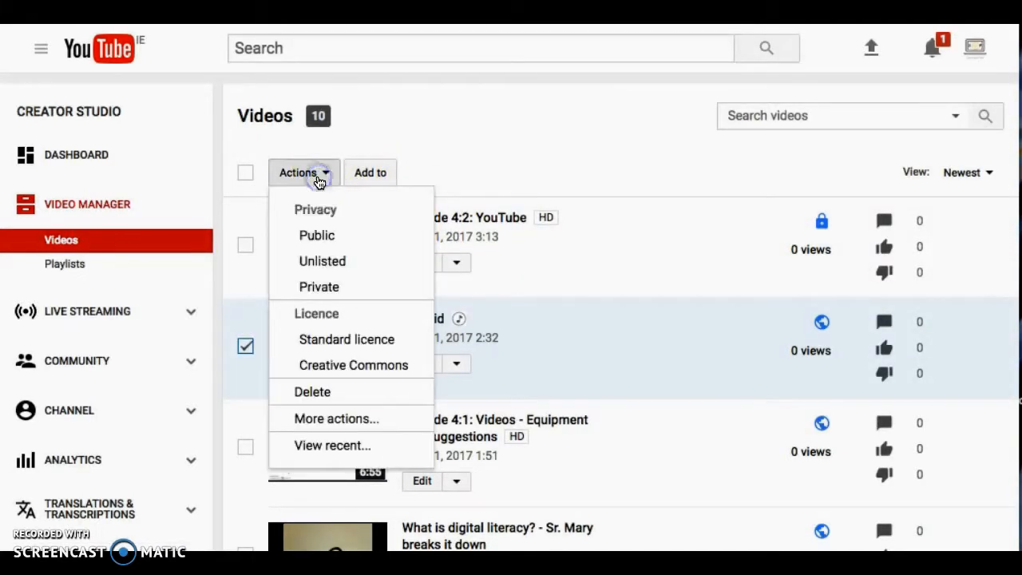
{"action": "left_click", "coordinate": [330, 418]}
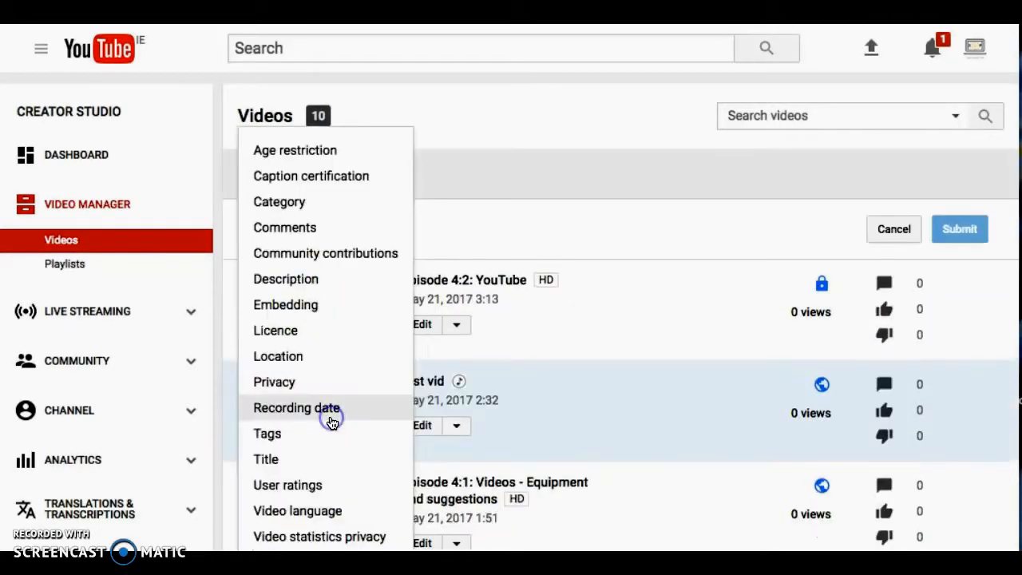
{"action": "left_click", "coordinate": [325, 304]}
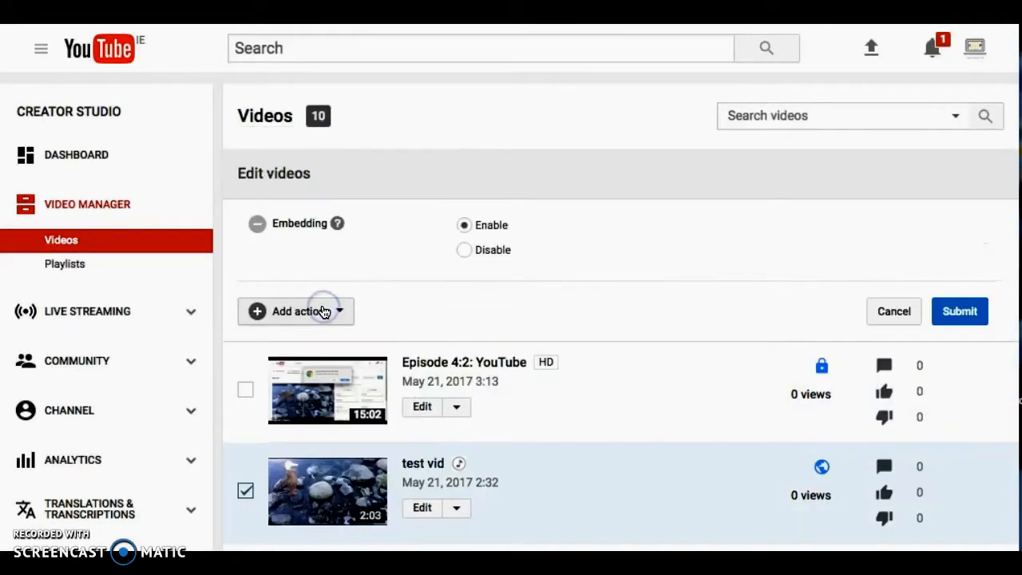
{"action": "left_click", "coordinate": [958, 316]}
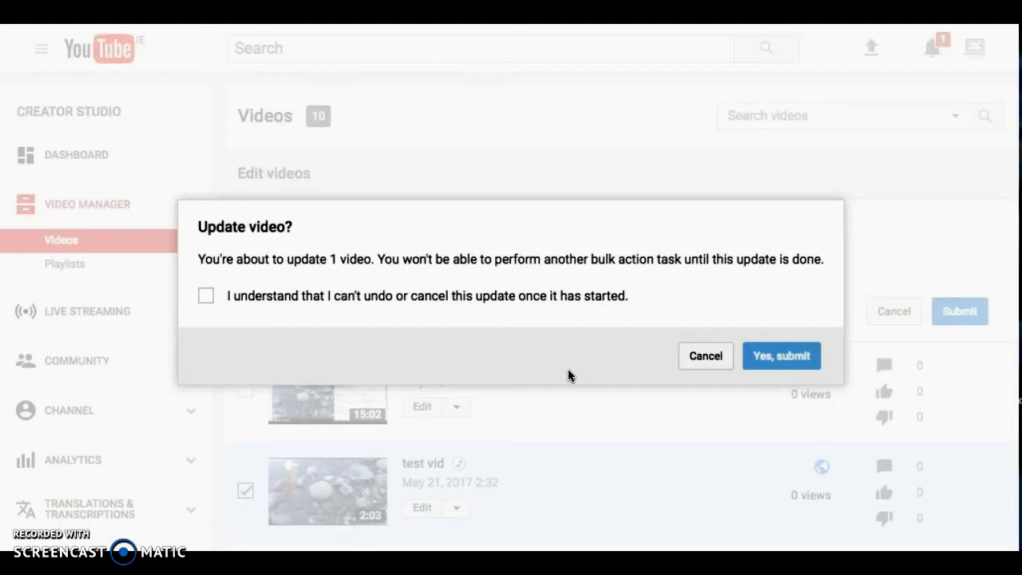
{"action": "left_click", "coordinate": [206, 297]}
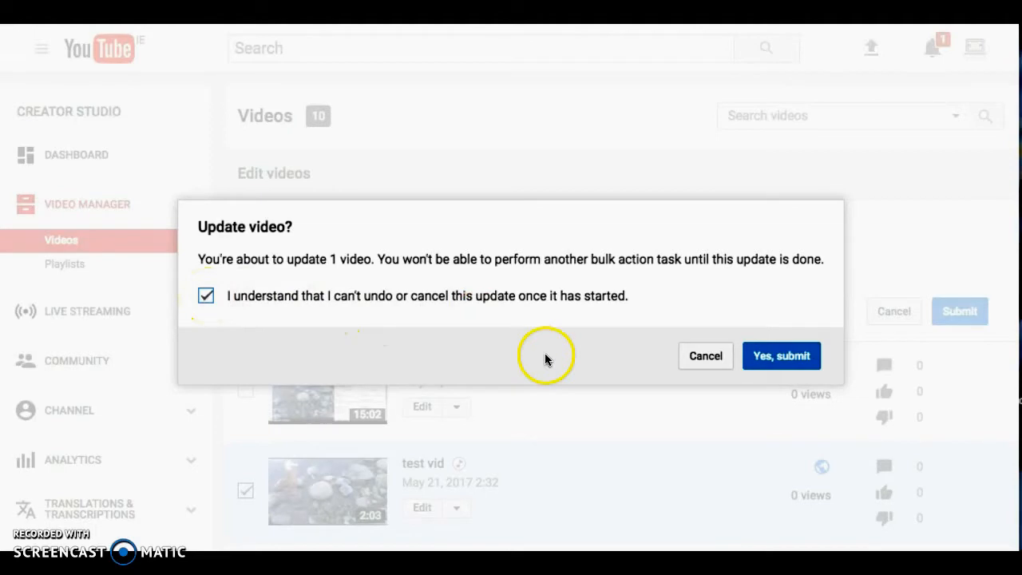
{"action": "left_click", "coordinate": [768, 356]}
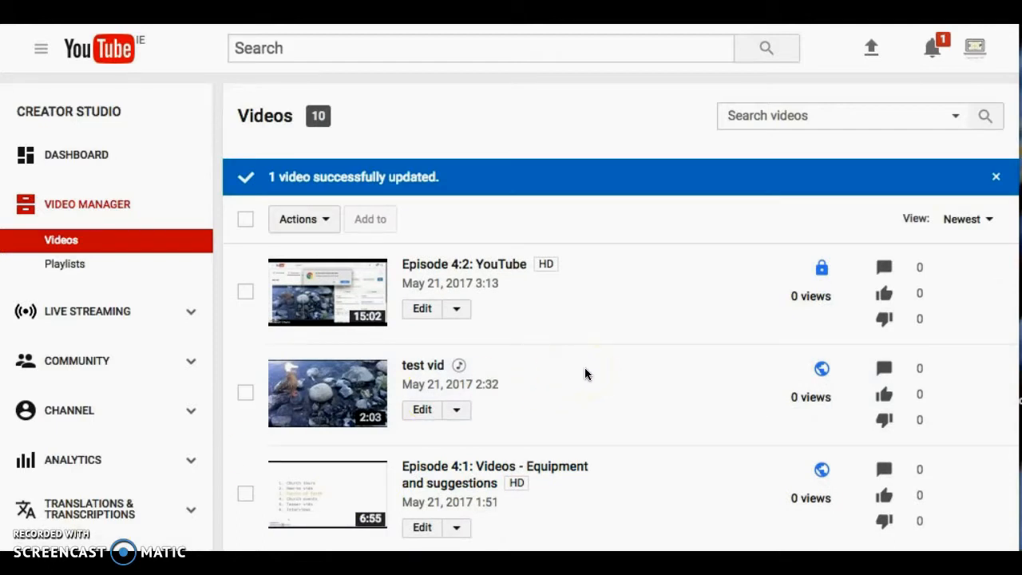
- Copy the video URL from test vid's info and settings, and switch to the Wix editor
{"action": "left_click", "coordinate": [419, 411]}
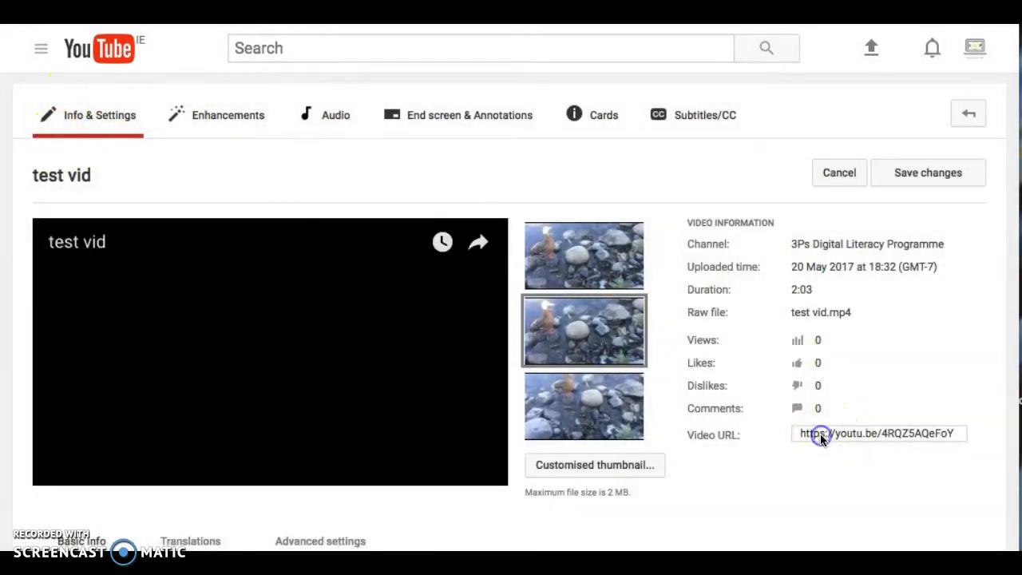
{"action": "left_click", "coordinate": [855, 434]}
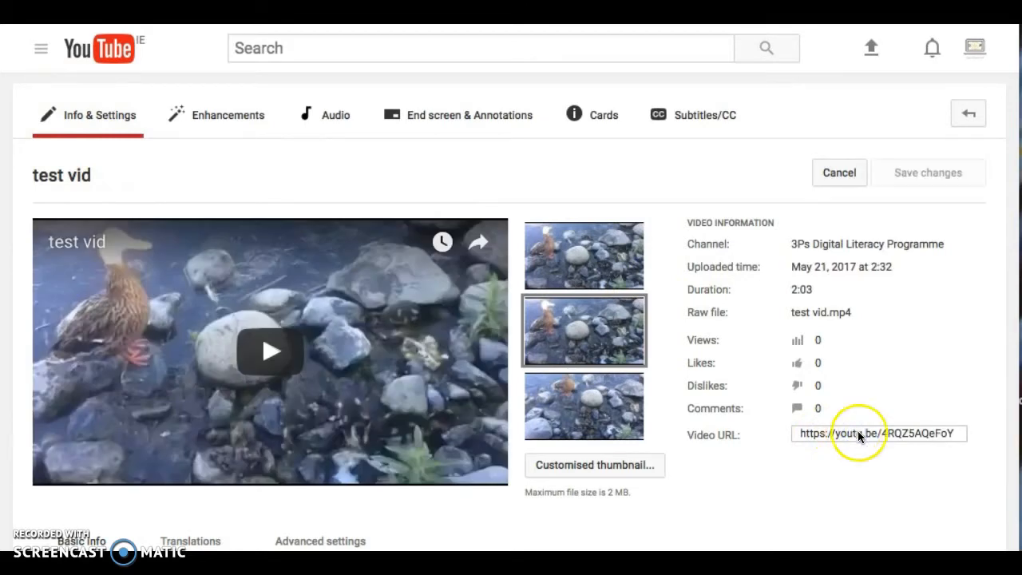
{"action": "left_click", "coordinate": [889, 435]}
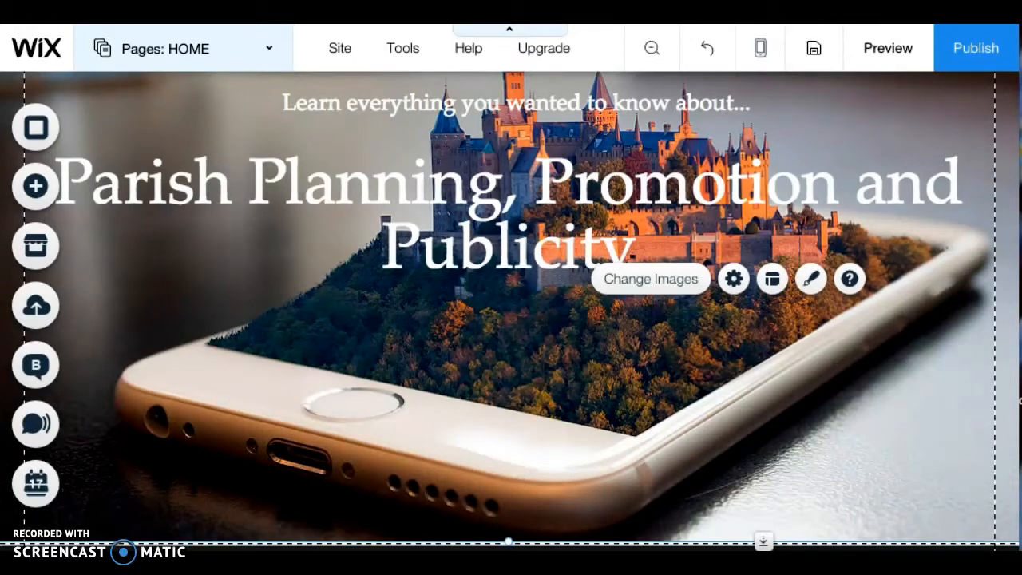
- Add a single YouTube video player to the HOME page of the Wix site
{"action": "left_click", "coordinate": [41, 201]}
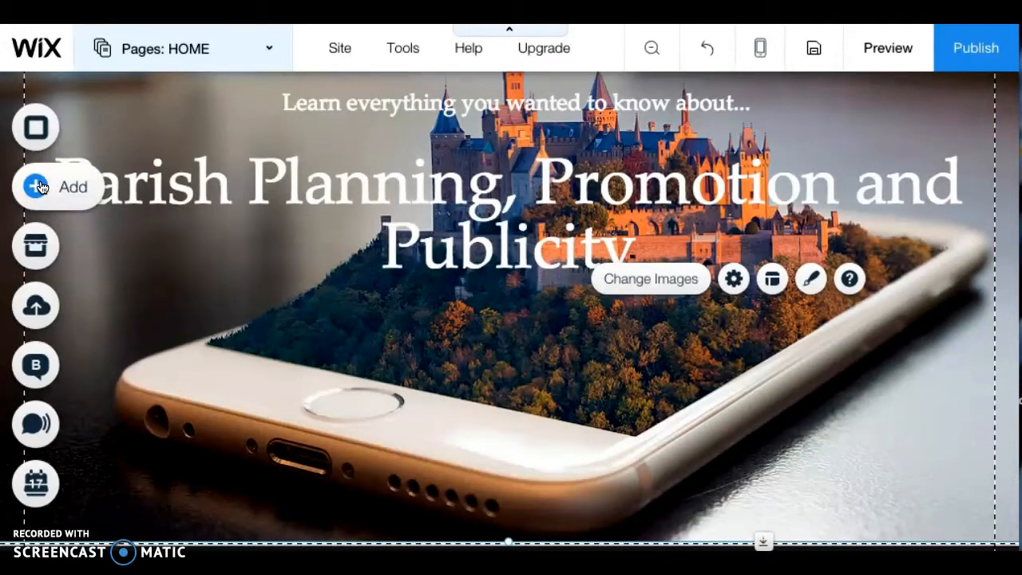
{"action": "left_click", "coordinate": [41, 187]}
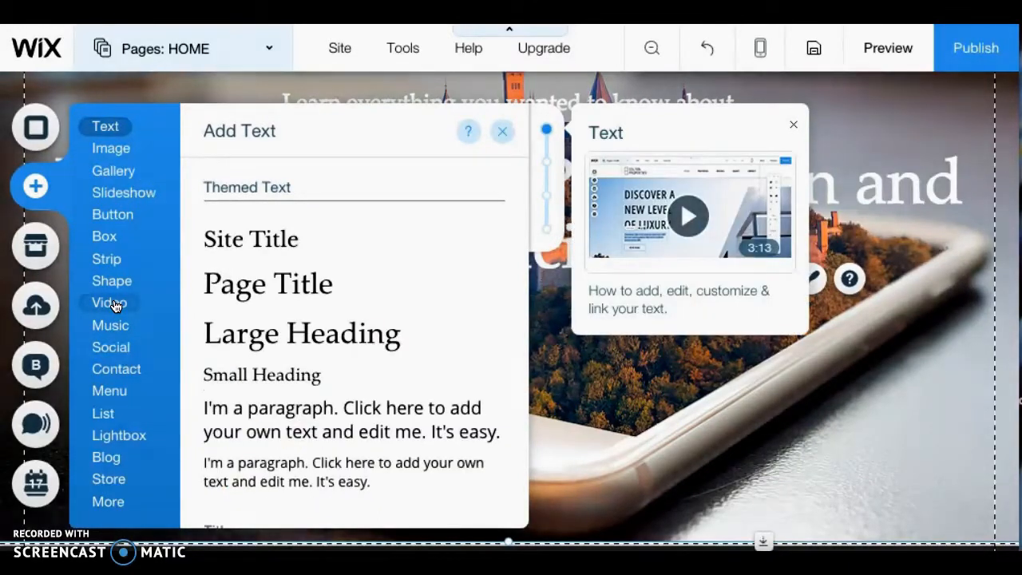
{"action": "left_click", "coordinate": [112, 303]}
{"action": "left_click", "coordinate": [248, 257]}
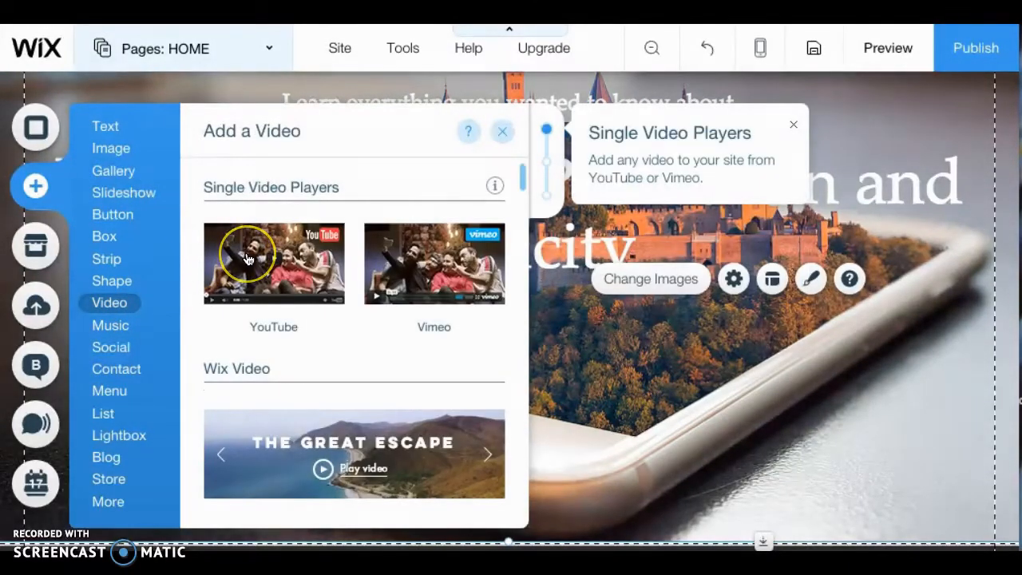
{"action": "left_click", "coordinate": [247, 259]}
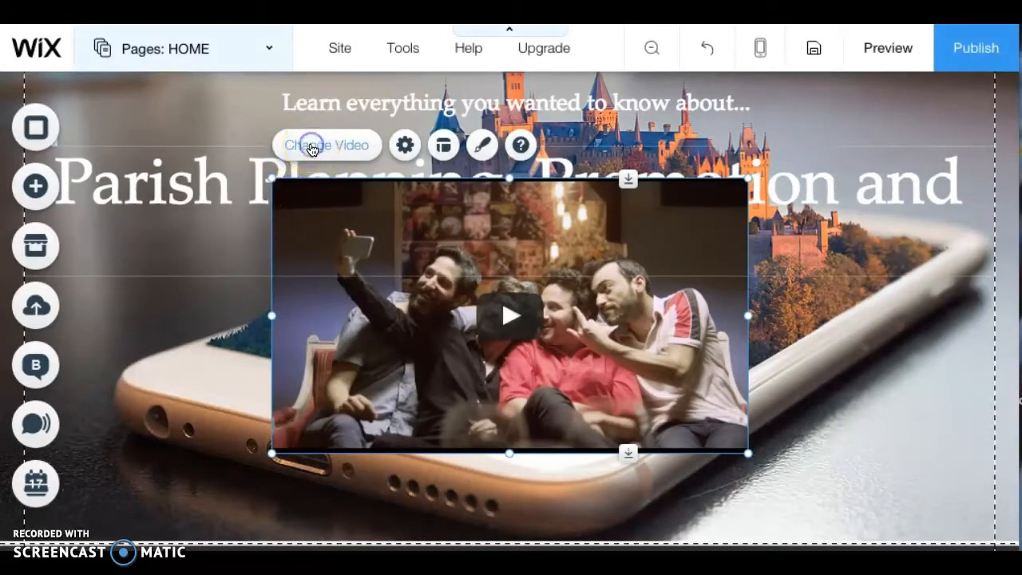
{"action": "left_click", "coordinate": [312, 147]}
{"action": "left_click", "coordinate": [742, 414]}
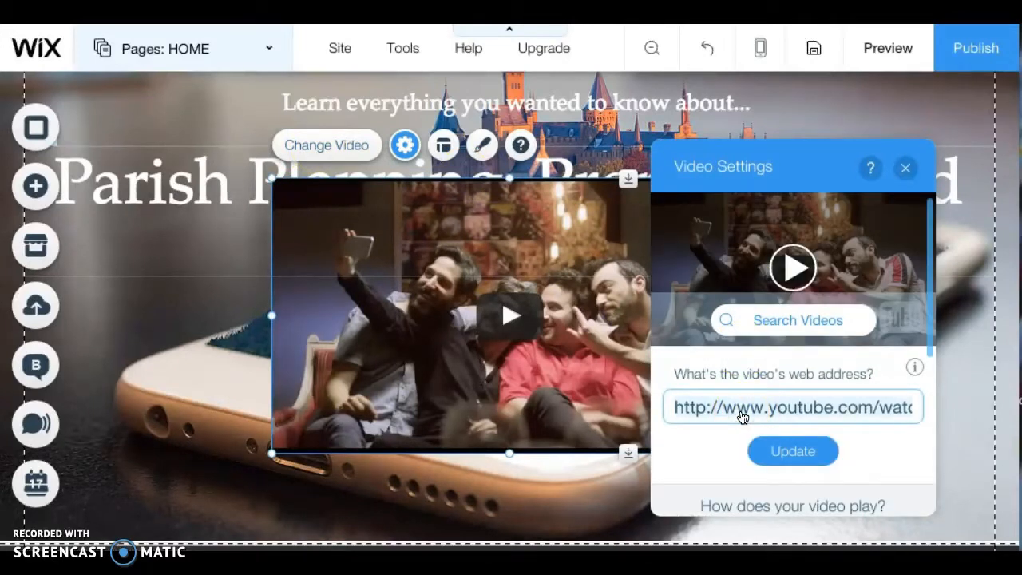
{"action": "key", "text": "ctrl+a"}
{"action": "type", "text": "https://youtu.be/4RQZ5AQeFoY"}
{"action": "left_click", "coordinate": [755, 423]}
{"action": "left_click", "coordinate": [764, 451]}
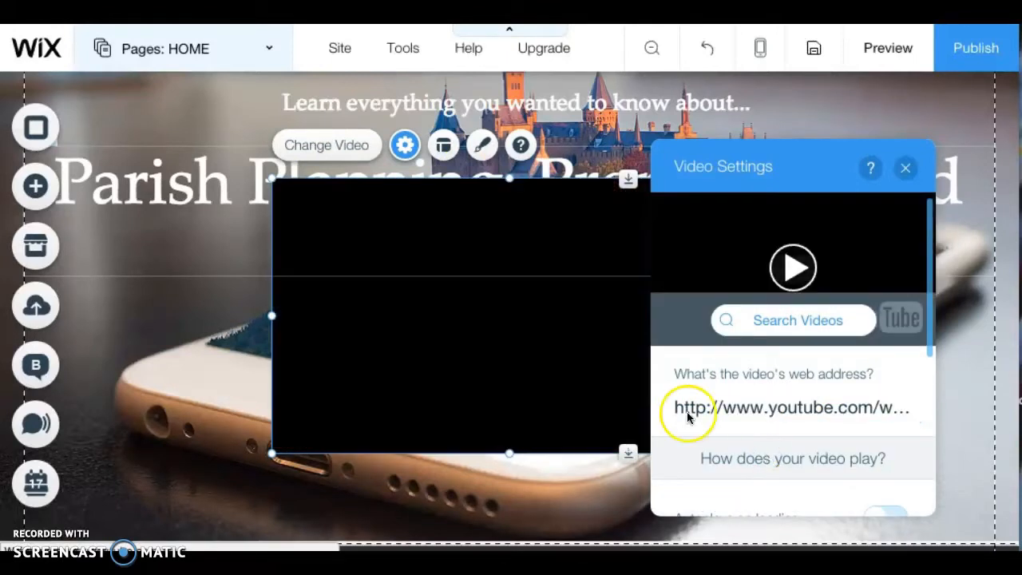
{"action": "left_click", "coordinate": [904, 170]}
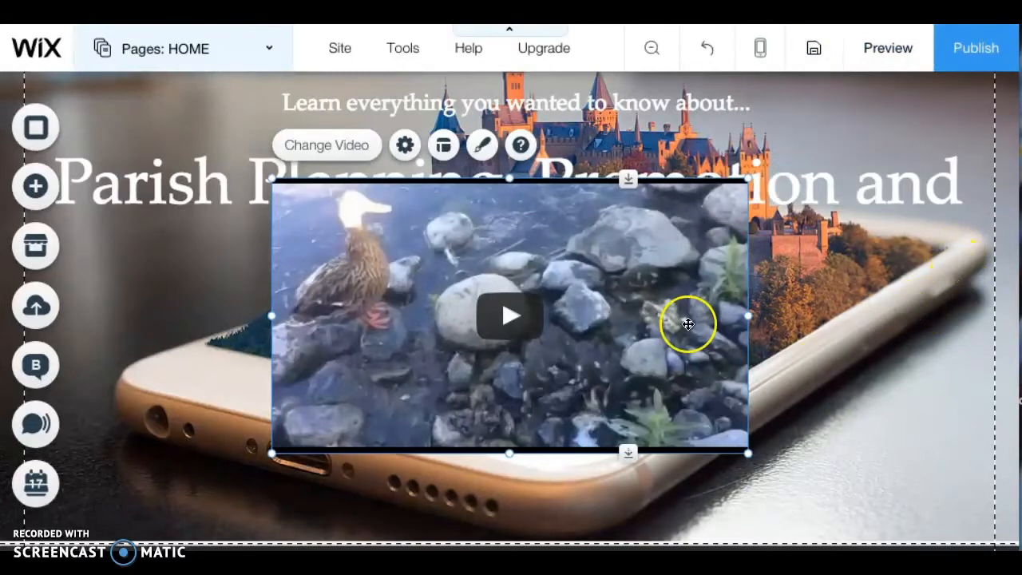
{"action": "left_click_drag", "start_coordinate": [660, 310], "coordinate": [635, 429]}
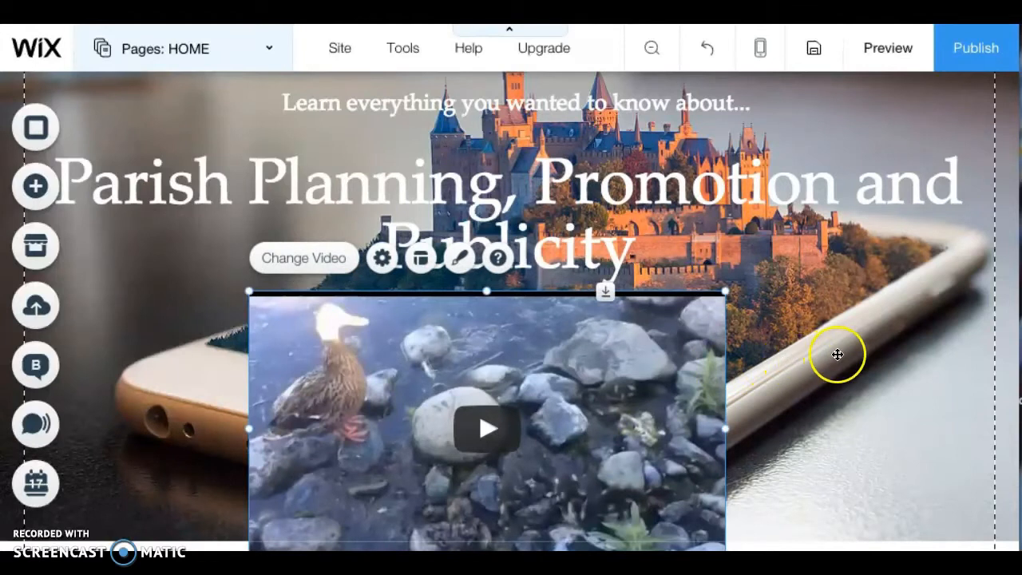